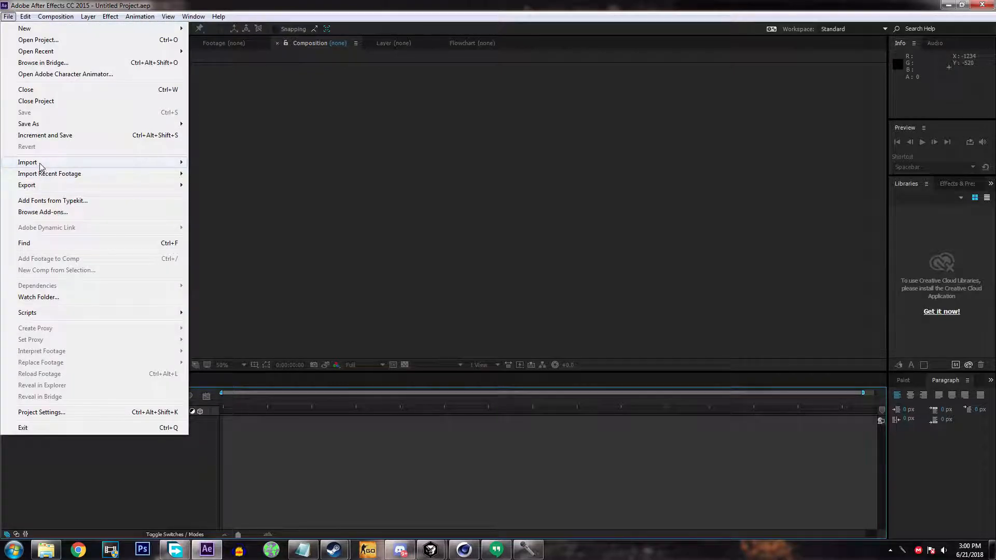
# Import Aerial Shot Of Sunset.mp4 and place it in a new 1920 x 1080 composition
pyautogui.click(212, 161)
pyautogui.doubleClick(233, 106)
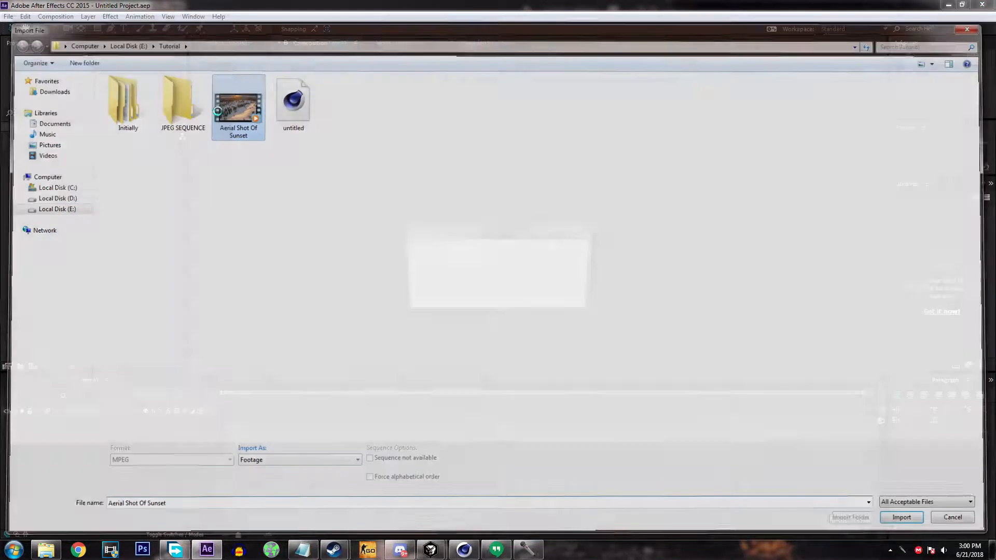
pyautogui.click(56, 16)
pyautogui.click(63, 29)
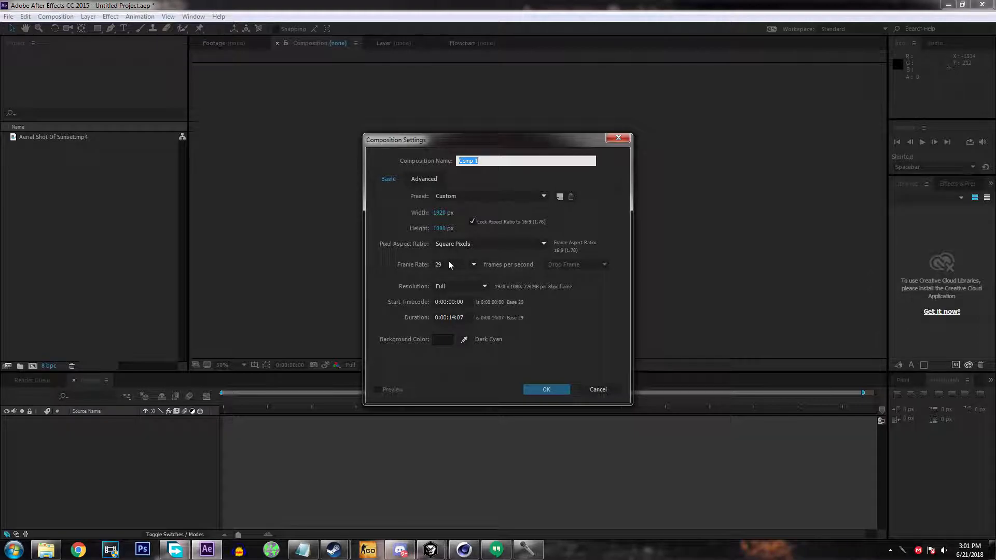
pyautogui.press('Return')
pyautogui.moveTo(36, 139); pyautogui.dragTo(167, 430)
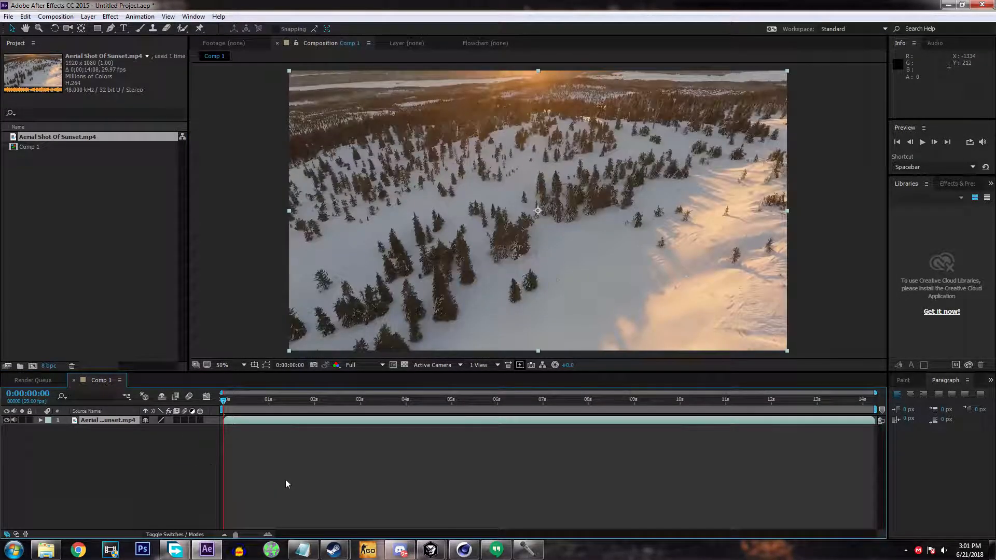
# Run the 3D camera tracker on the sunset footage layer
pyautogui.rightClick(101, 420)
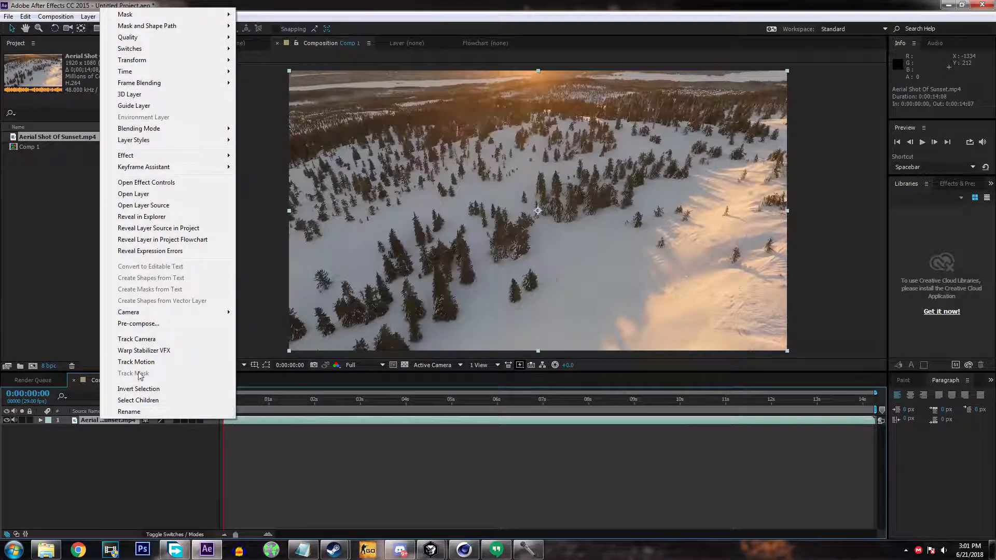
pyautogui.click(131, 339)
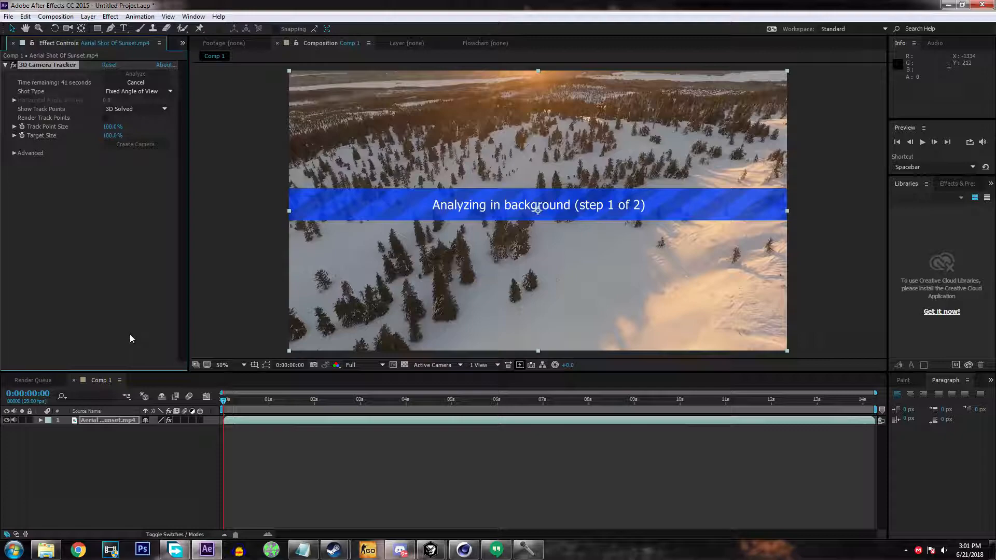
# Switch to Cinema 4D, preview-render the HI text and apply the Green material to it
pyautogui.click(453, 553)
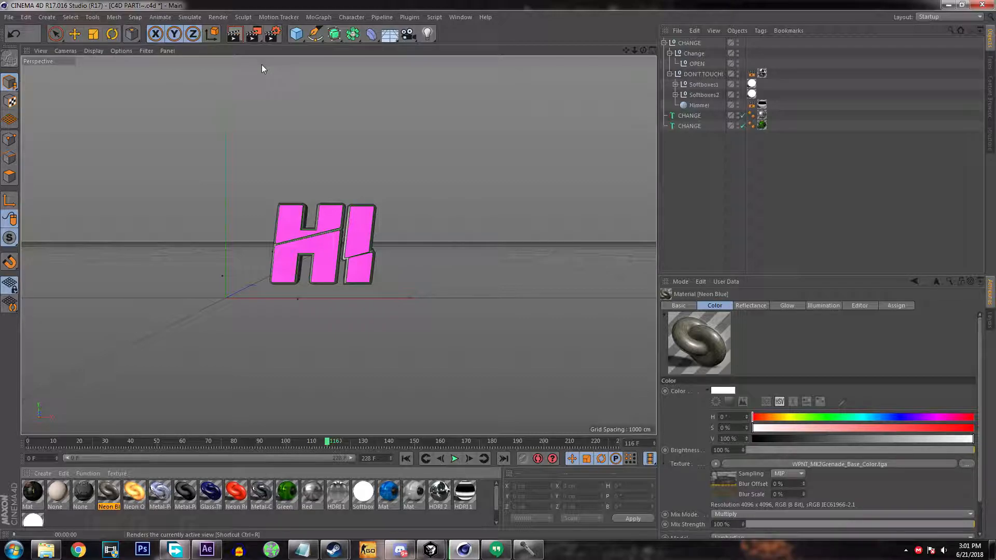
pyautogui.hotkey('ctrl', 'r')
pyautogui.moveTo(287, 492); pyautogui.dragTo(294, 303)
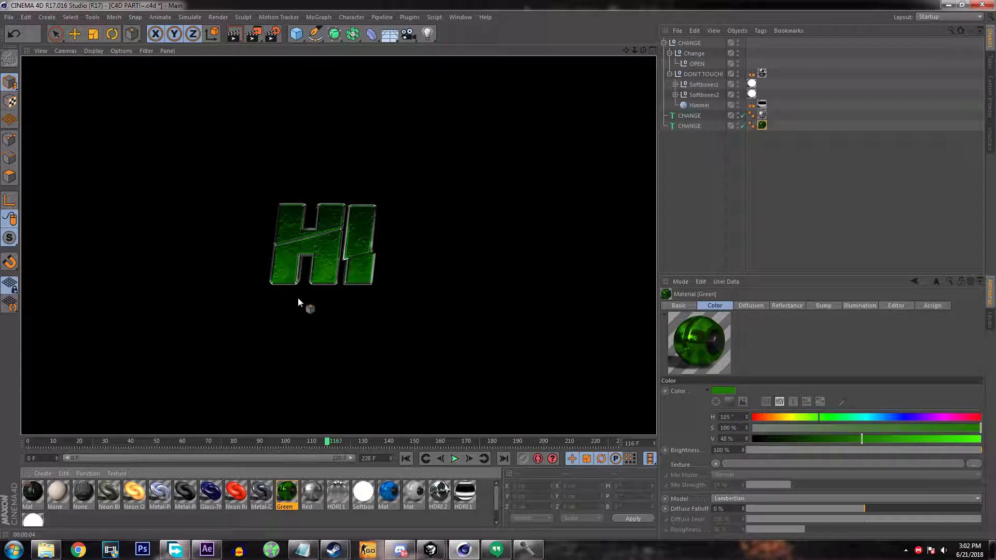
# Back in After Effects, set the ground plane and origin from track points around the snowy clearing and create a solid and camera there
pyautogui.click(200, 553)
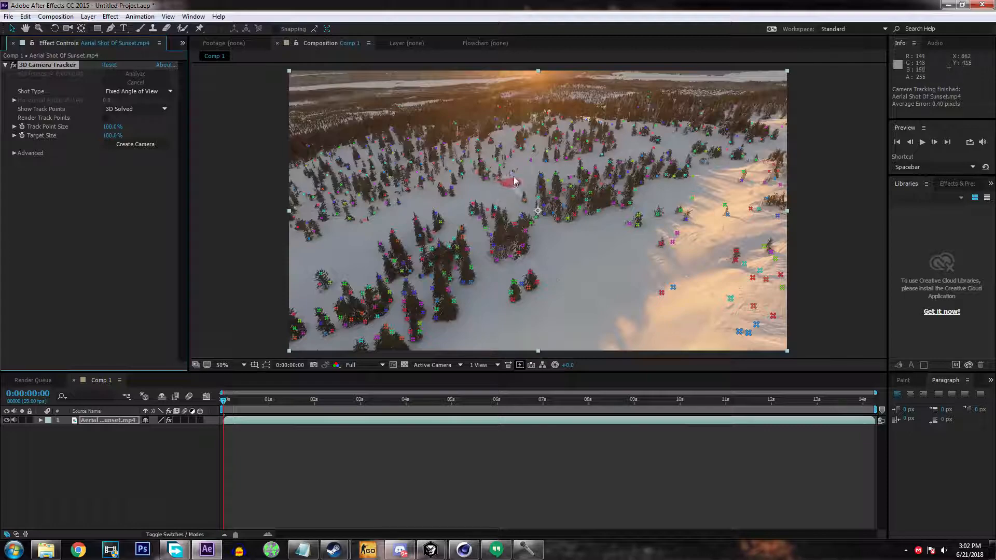
pyautogui.moveTo(507, 156)
pyautogui.mouseDown()
pyautogui.moveTo(461, 162)
pyautogui.moveTo(448, 179)
pyautogui.moveTo(468, 218)
pyautogui.moveTo(525, 226)
pyautogui.moveTo(544, 206)
pyautogui.moveTo(541, 174)
pyautogui.mouseUp()
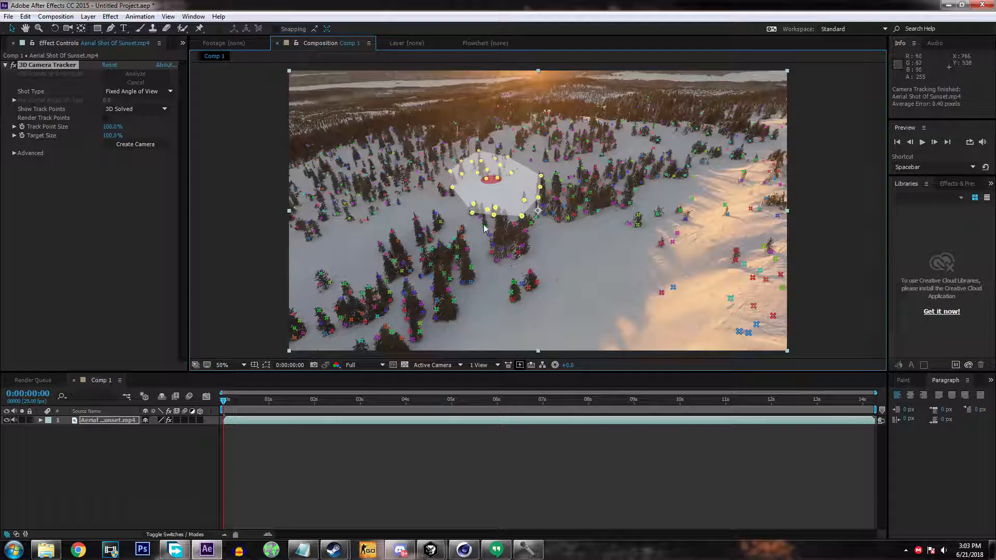
pyautogui.rightClick(494, 183)
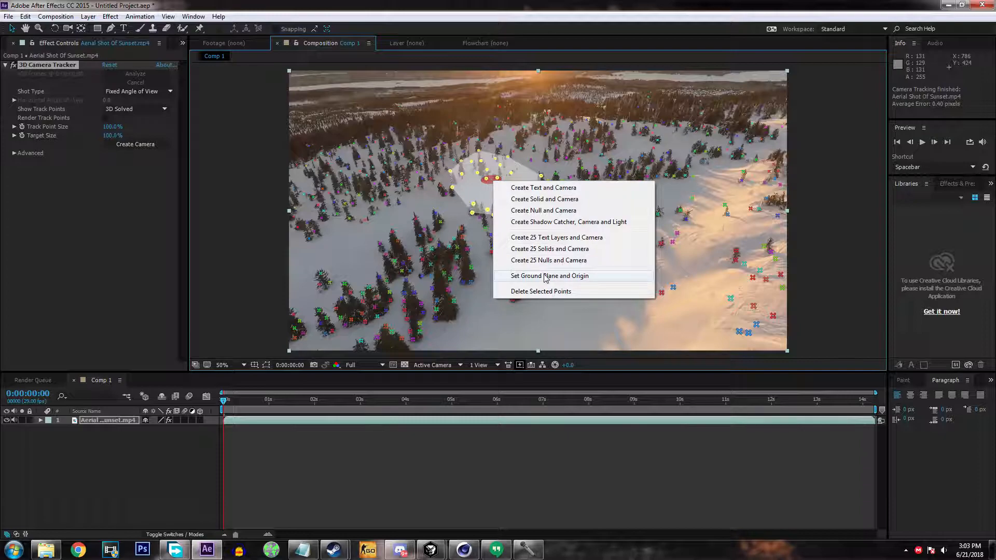
pyautogui.rightClick(492, 179)
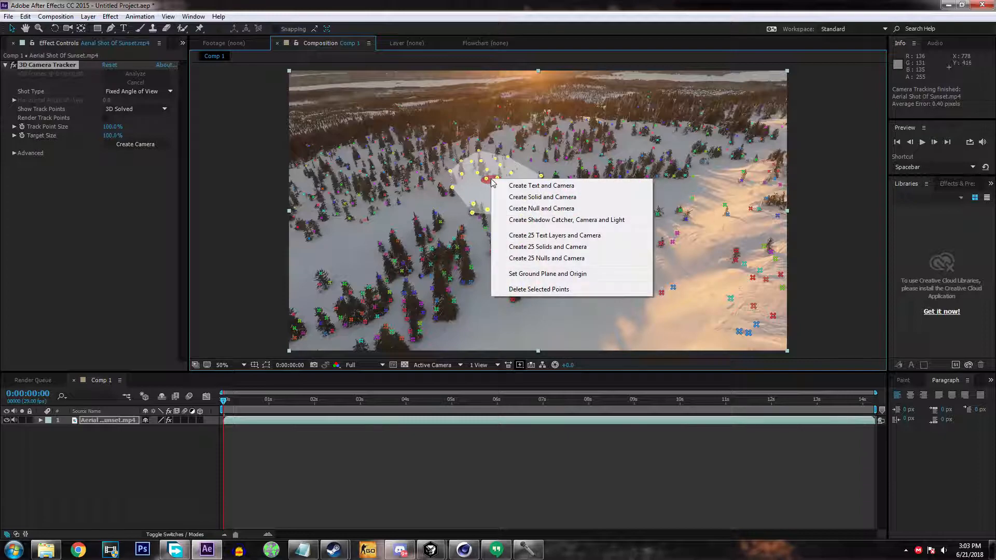
pyautogui.click(524, 198)
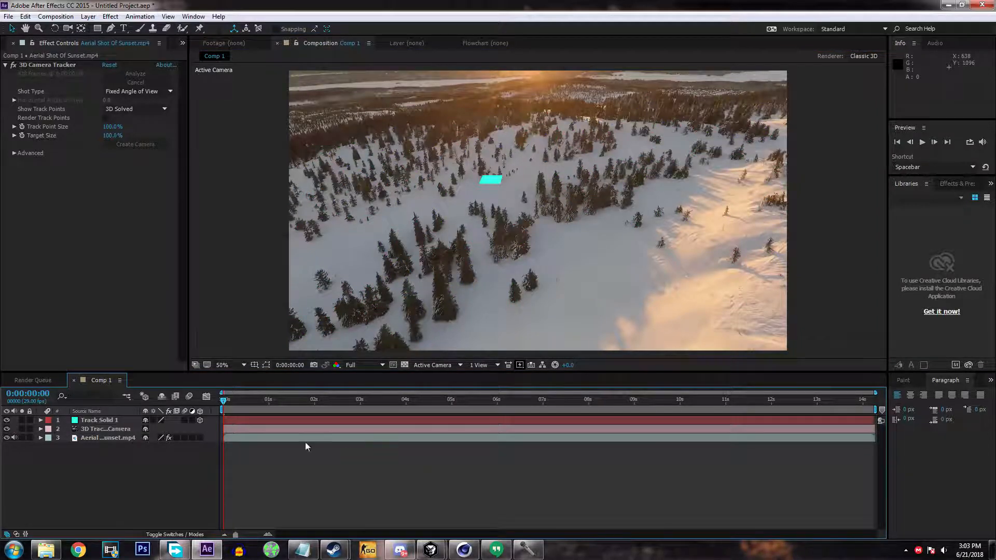
# Check the tracked solid along the timeline, hide the footage layer and export the composition with the MAXON CINEMA 4D Exporter
pyautogui.moveTo(223, 401); pyautogui.dragTo(289, 464)
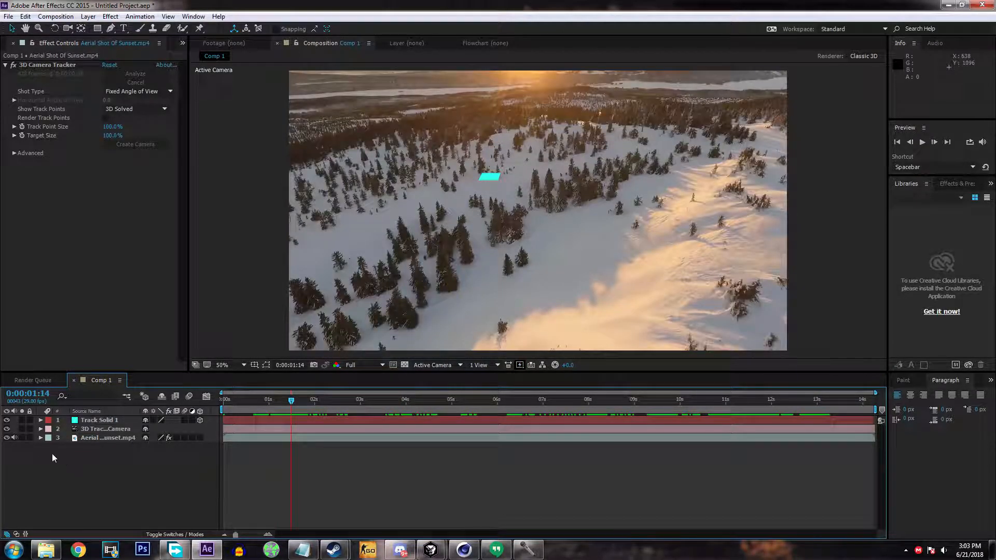
pyautogui.click(6, 438)
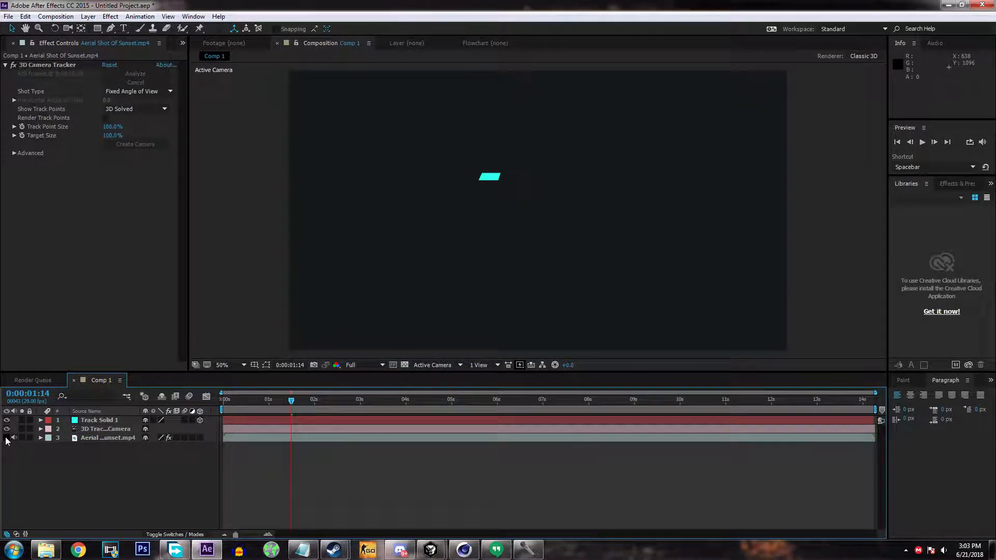
pyautogui.click(9, 16)
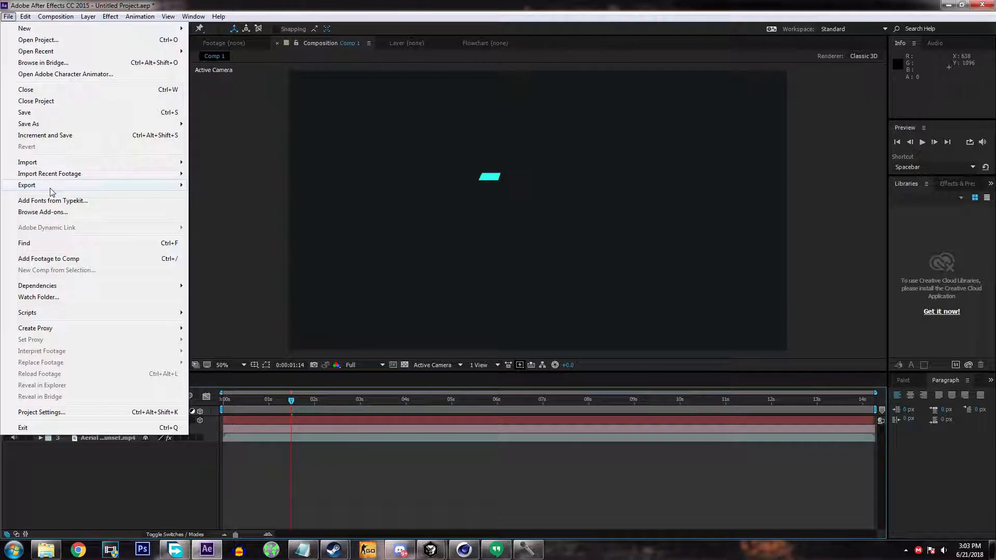
pyautogui.moveTo(52, 185)
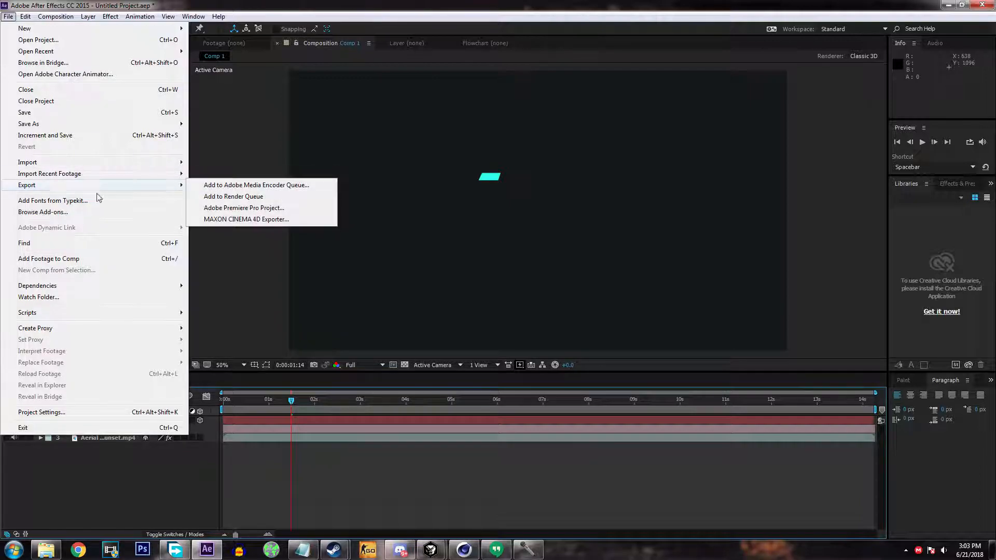
pyautogui.click(224, 220)
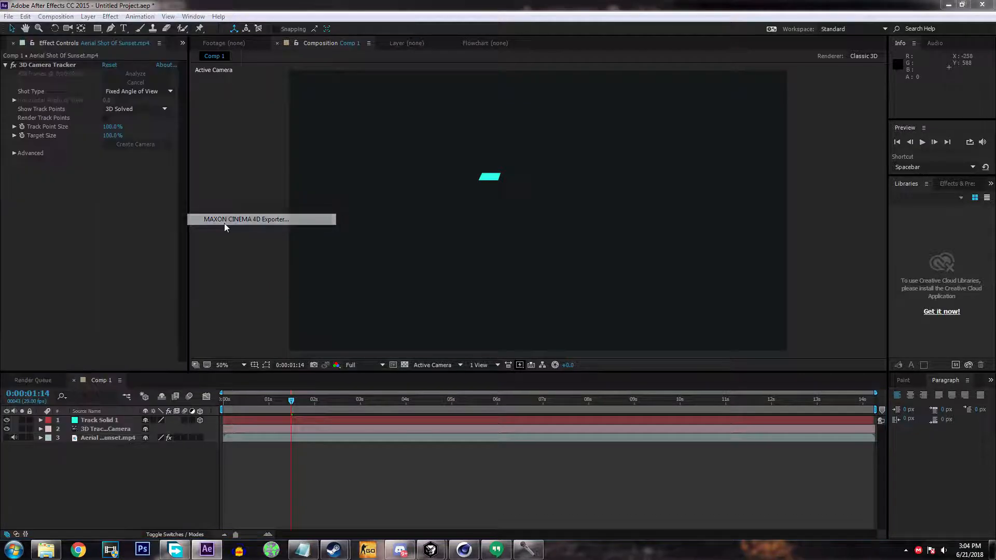
# Show the footage layer again and hide the tracker camera and the track solid
pyautogui.click(7, 438)
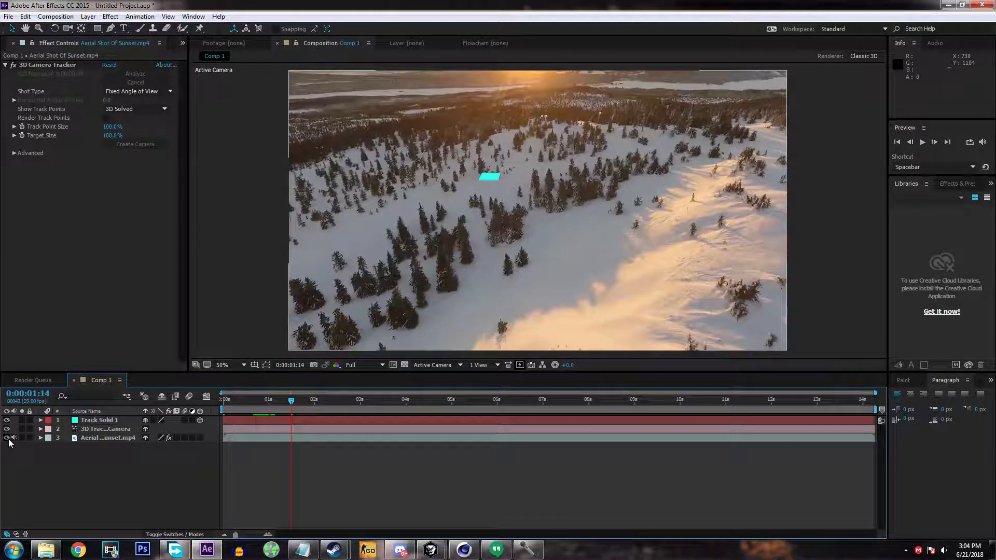
pyautogui.click(7, 428)
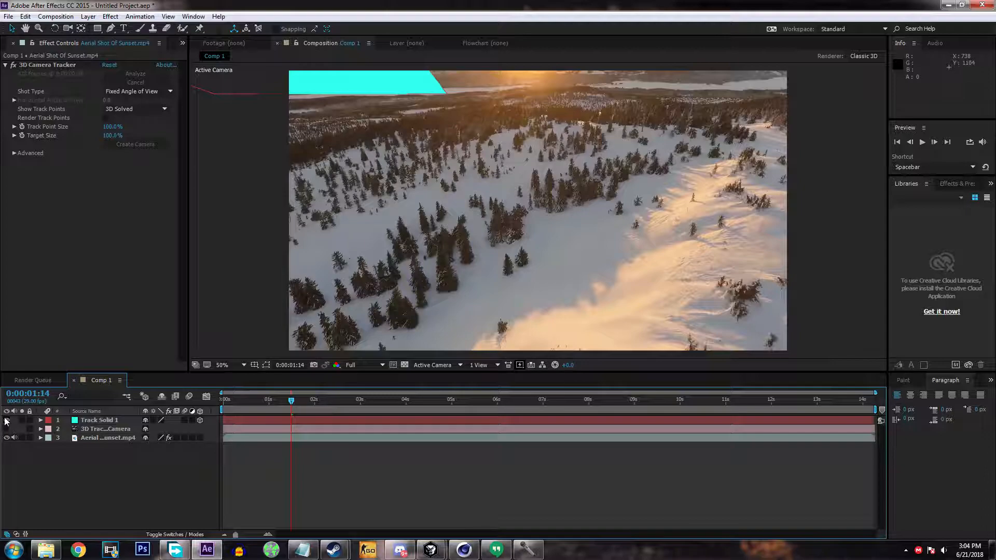
pyautogui.click(7, 419)
# Add the composition to the render queue and set its output format to JPEG Sequence
pyautogui.click(56, 16)
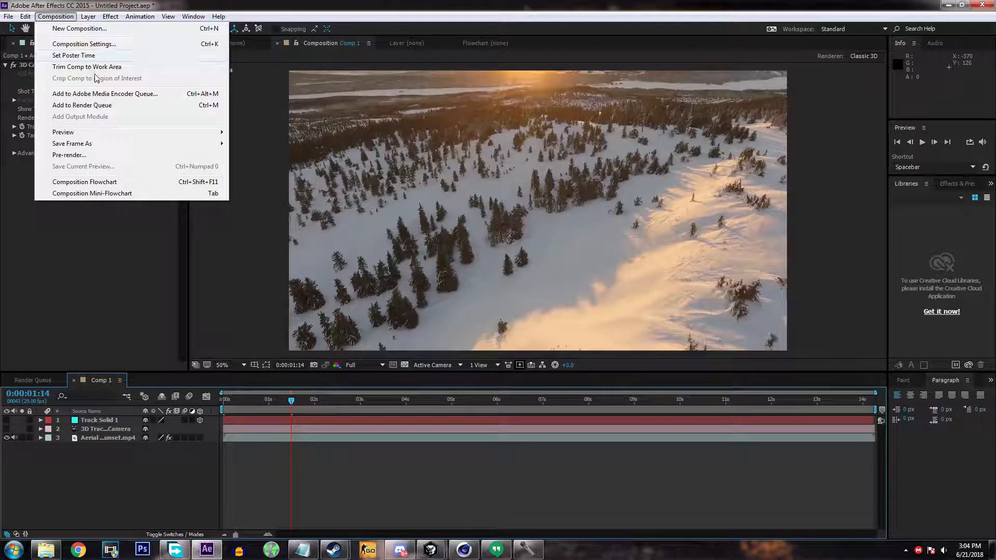
pyautogui.click(91, 107)
pyautogui.click(86, 450)
pyautogui.click(468, 145)
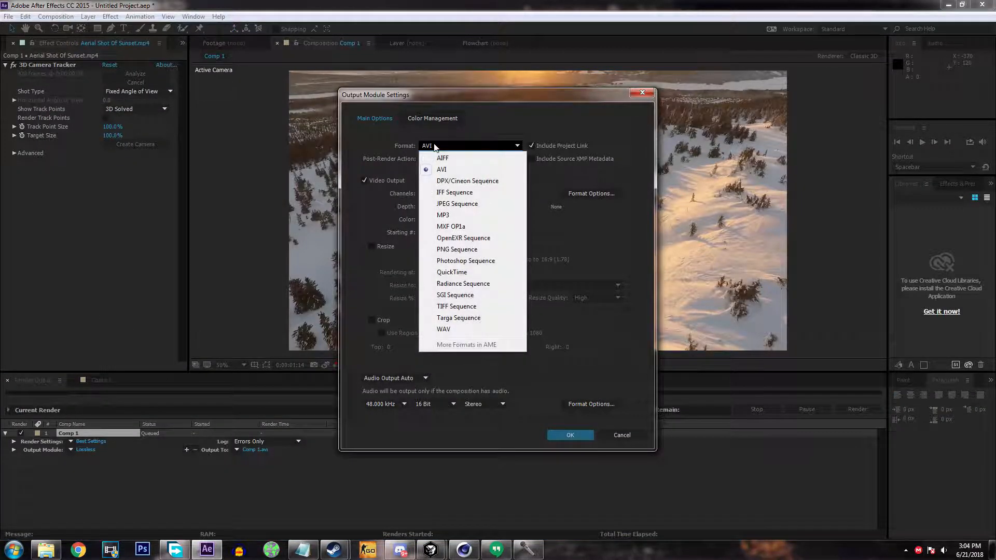
pyautogui.click(450, 203)
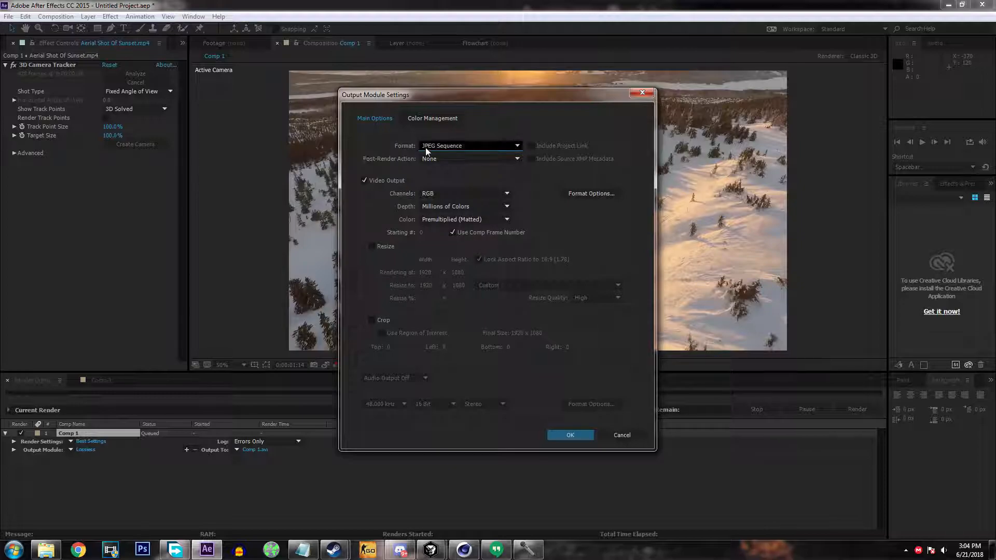
# Try PNG Sequence as the output format, look at its channel options and return to JPEG Sequence
pyautogui.click(423, 147)
pyautogui.click(459, 251)
pyautogui.click(465, 193)
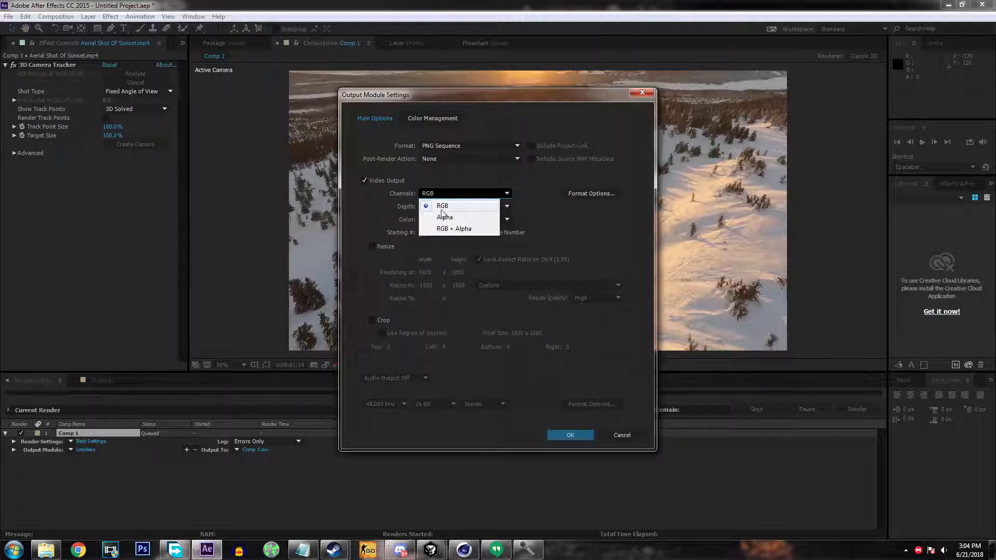
pyautogui.click(445, 181)
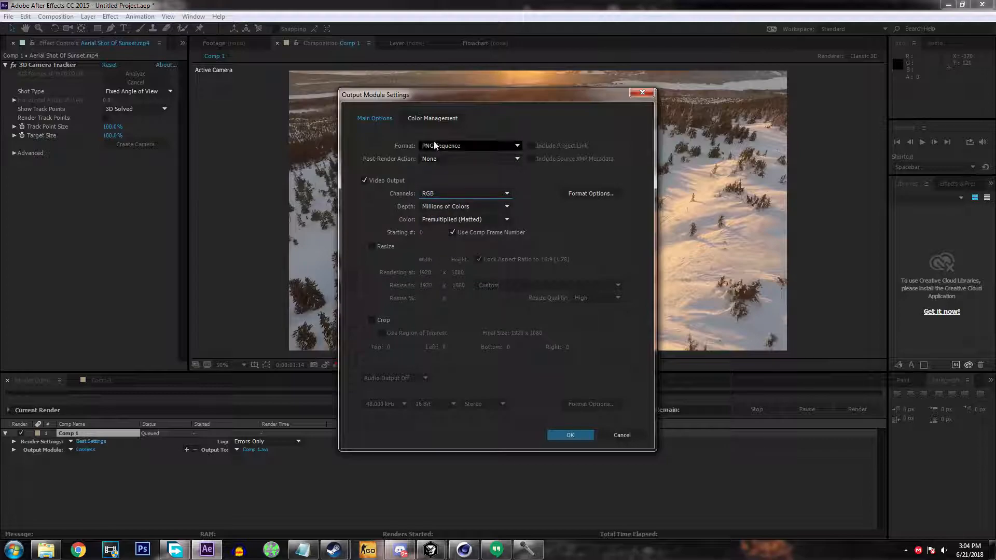
pyautogui.click(438, 147)
pyautogui.click(451, 205)
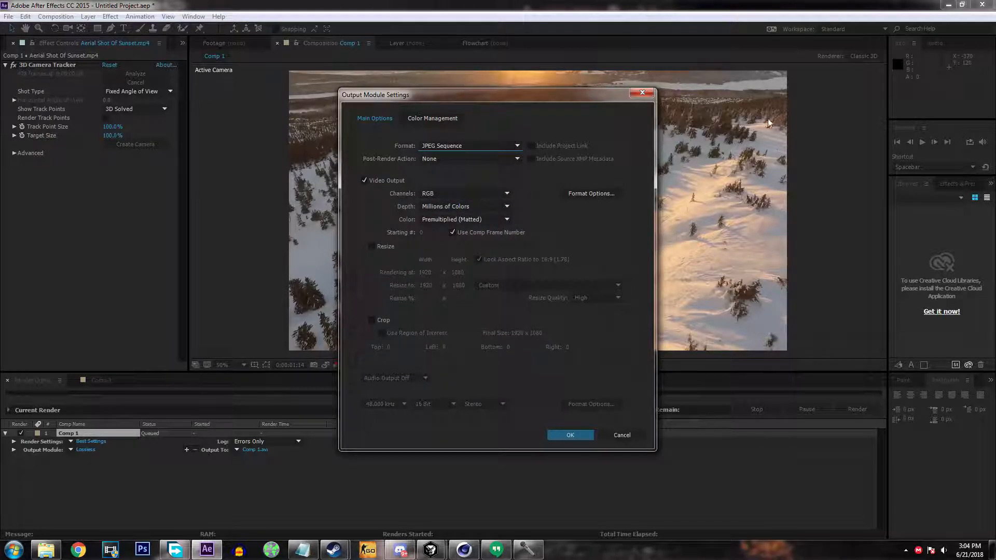
# Set the JPEG SEQUENCE folder inside Tutorial as the output location and render the image sequence
pyautogui.click(496, 194)
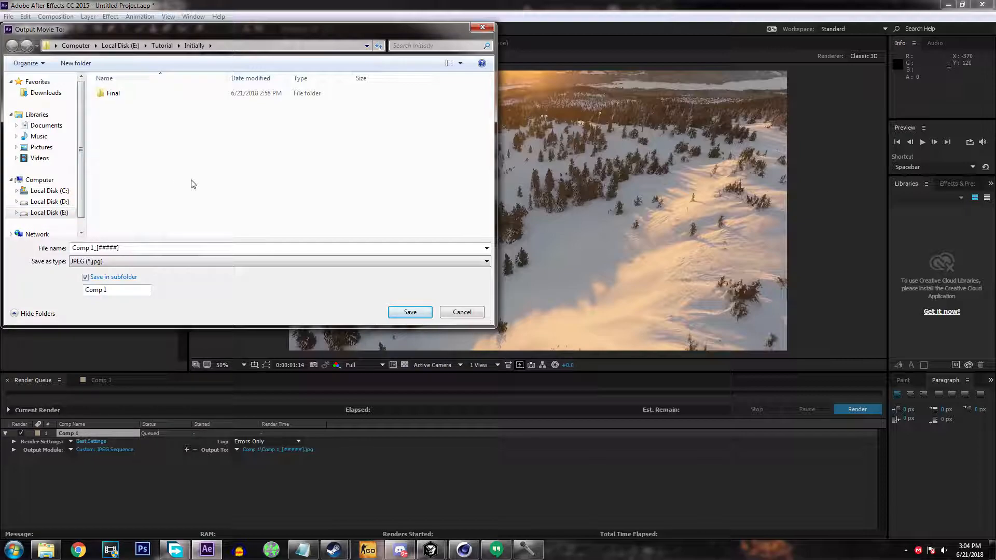
pyautogui.click(158, 49)
pyautogui.rightClick(190, 183)
pyautogui.click(169, 122)
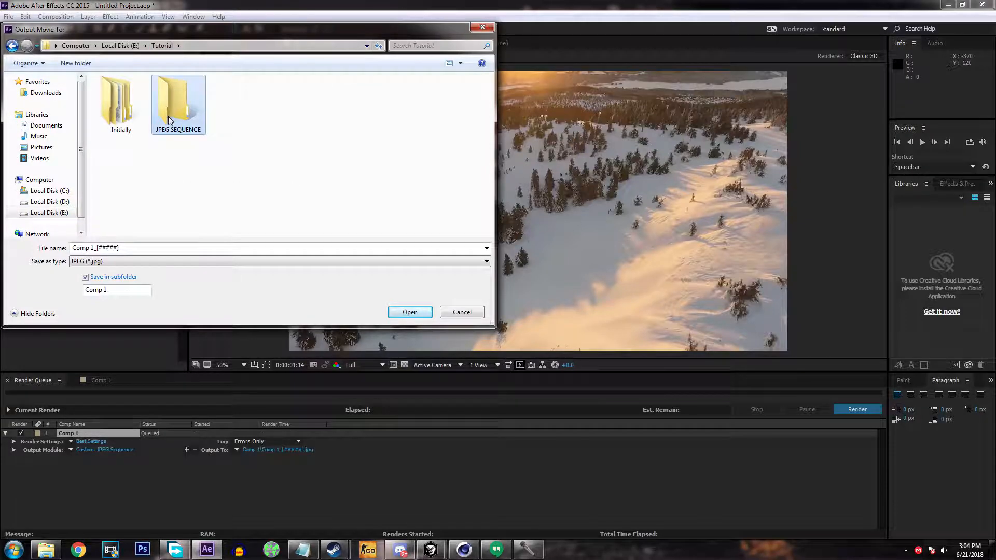
pyautogui.click(843, 413)
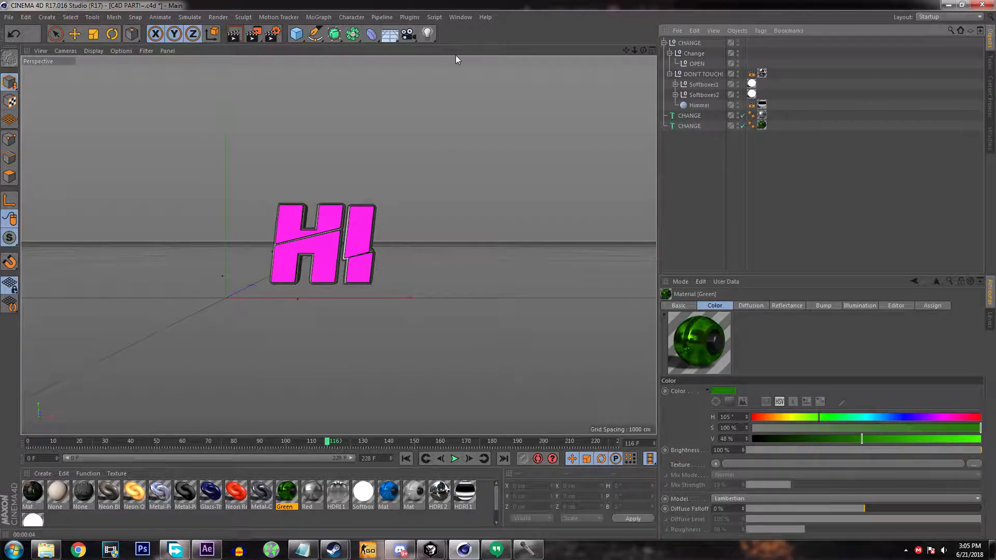
# In Cinema 4D, open the exported scene untitled.c4d and scrub to frame 30 to check the camera motion
pyautogui.click(10, 16)
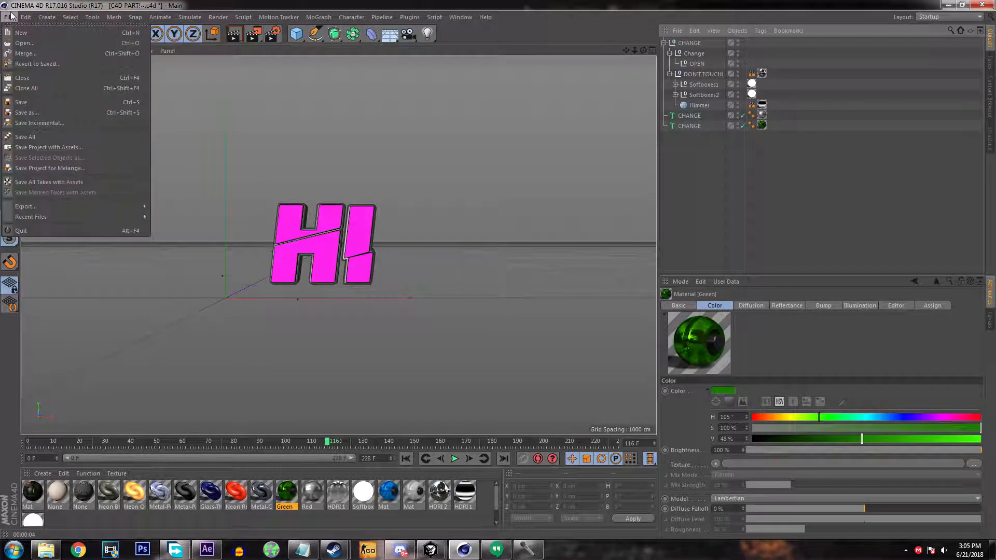
pyautogui.click(24, 43)
pyautogui.doubleClick(290, 109)
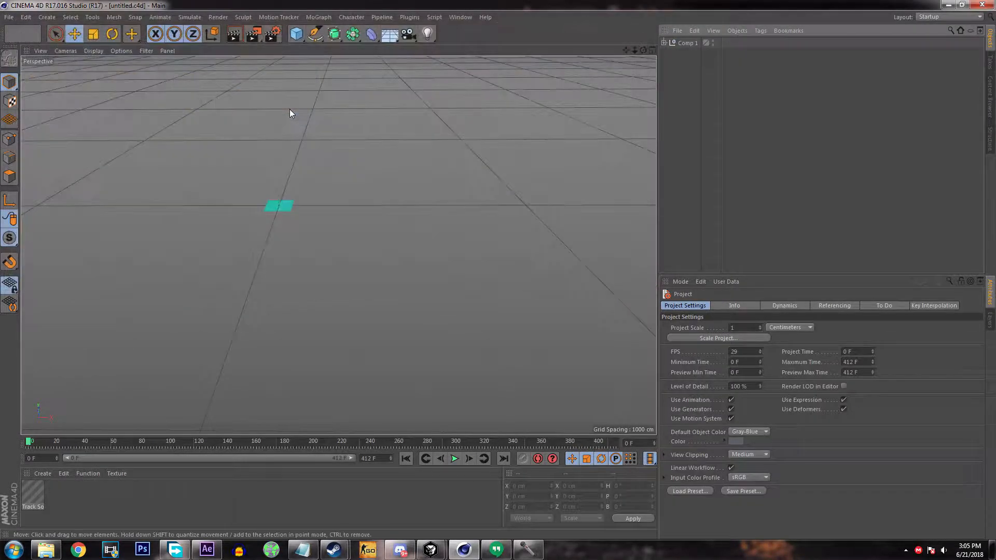
pyautogui.moveTo(29, 443); pyautogui.dragTo(71, 447)
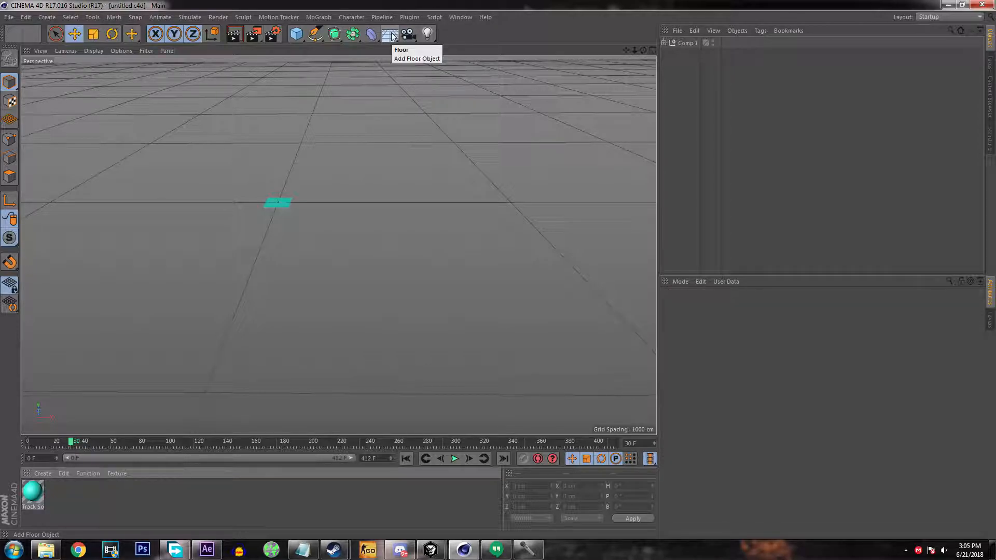
# Add a Background object to the scene and create a new material
pyautogui.click(391, 35)
pyautogui.click(439, 124)
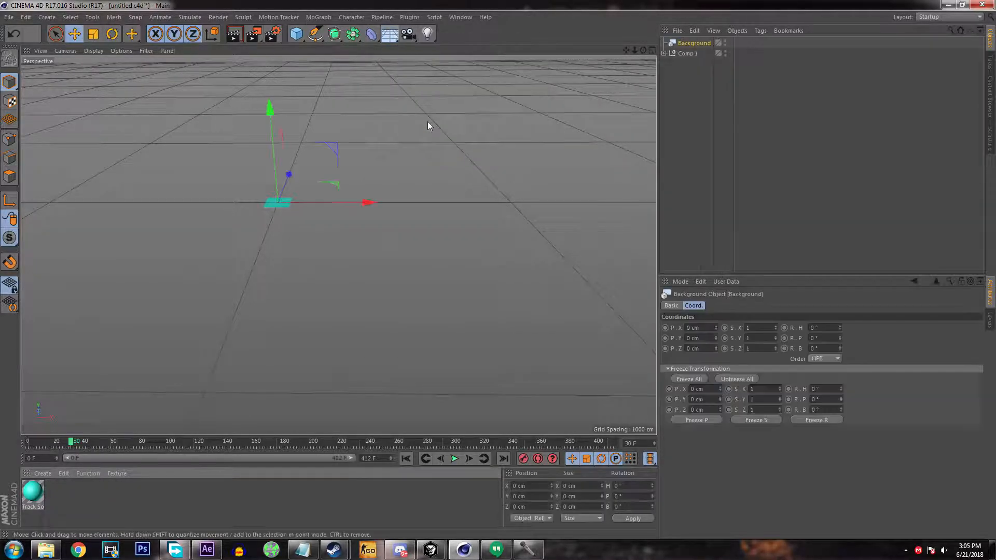
pyautogui.doubleClick(101, 498)
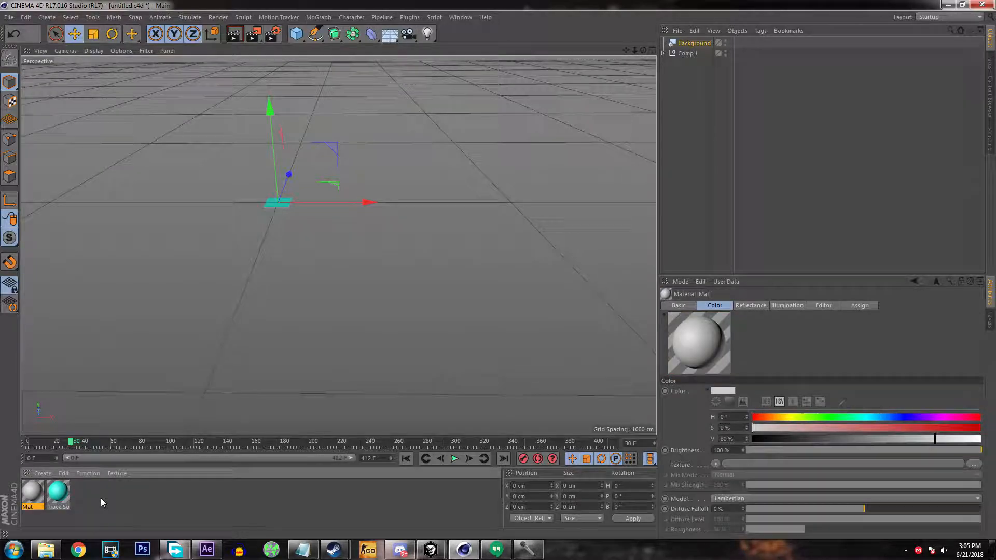
# Load Comp 1_00000 from the JPEG SEQUENCE\Comp 1 folder as the new material's color texture, without copying it to the project location
pyautogui.doubleClick(26, 494)
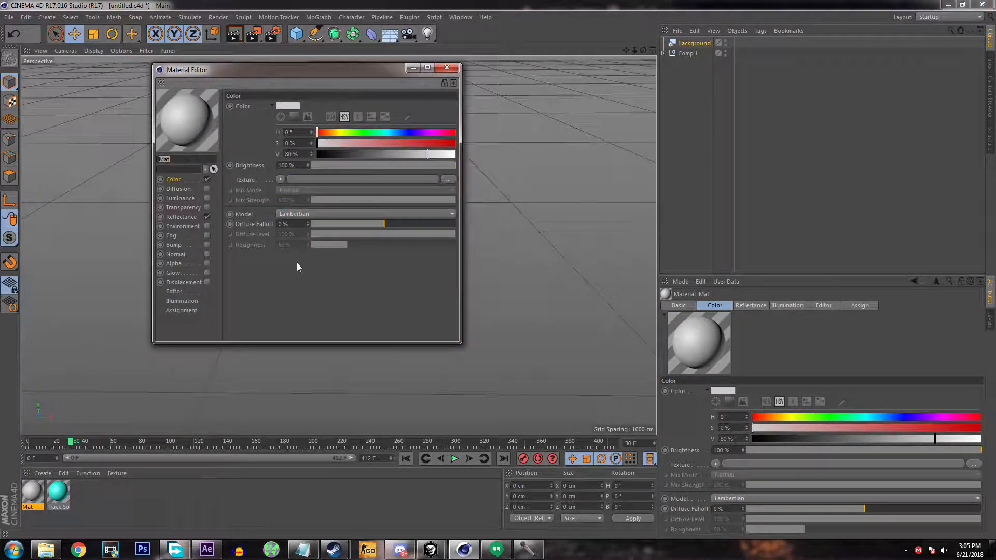
pyautogui.click(305, 179)
pyautogui.doubleClick(329, 155)
pyautogui.doubleClick(272, 150)
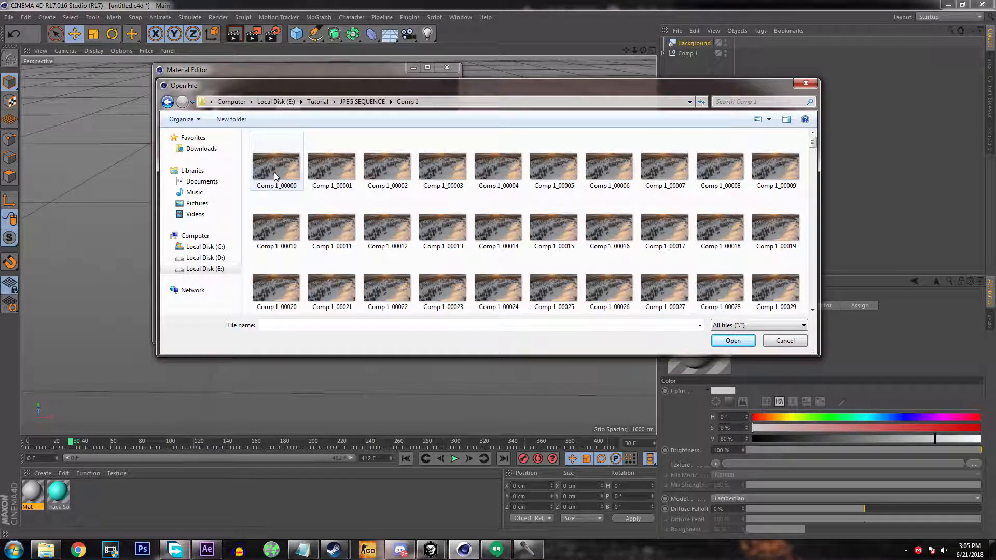
pyautogui.doubleClick(292, 187)
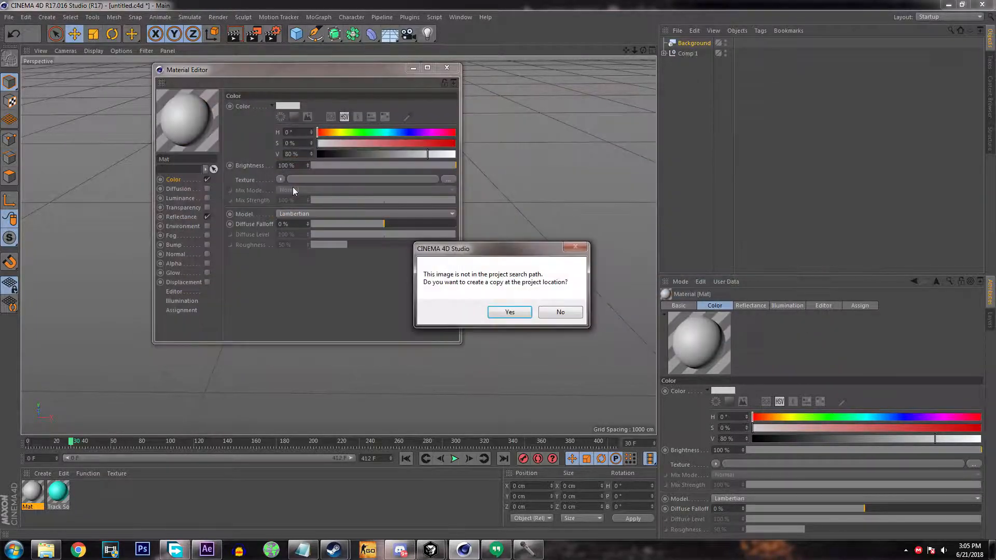
pyautogui.click(552, 312)
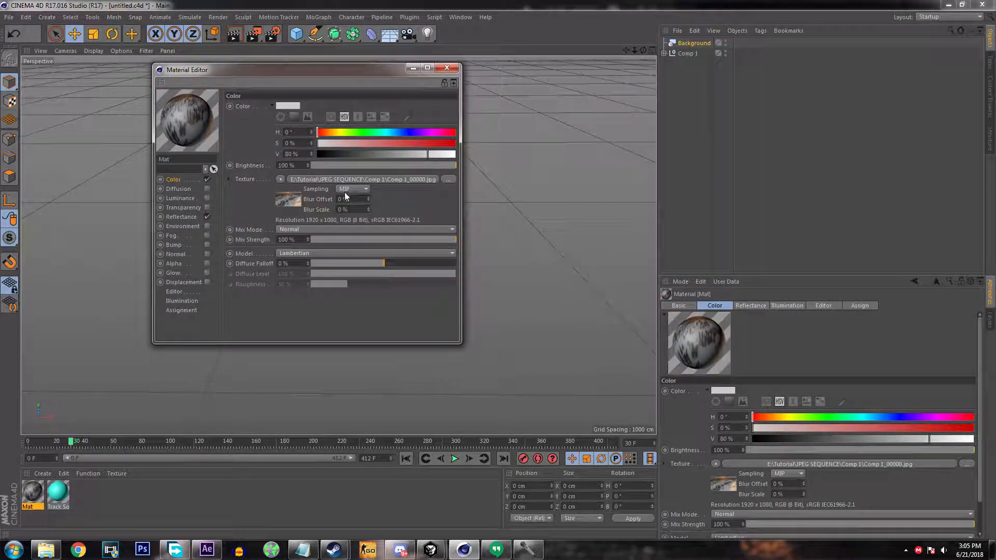
# Calculate the texture's movie frame range from the image sequence and enable Animate Preview for the material
pyautogui.click(306, 179)
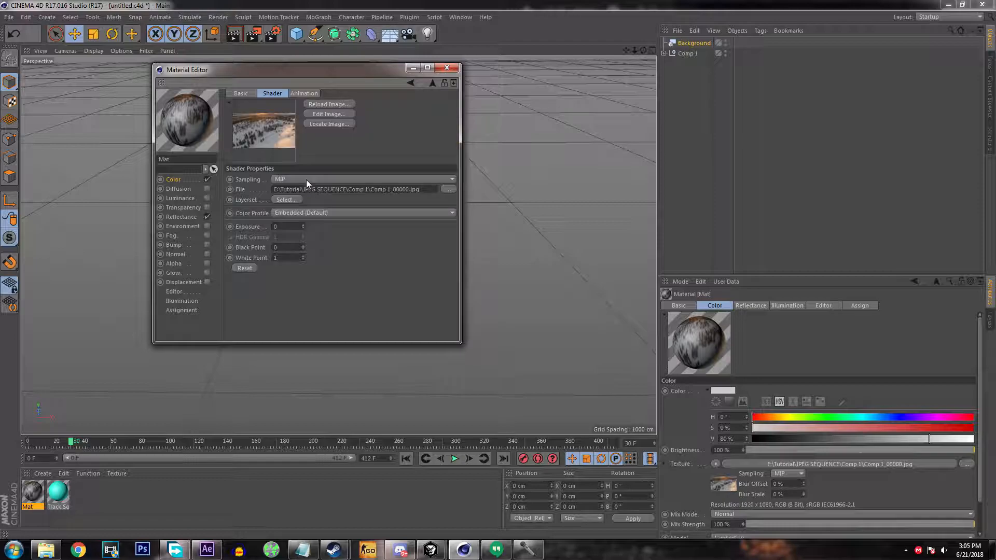
pyautogui.click(311, 95)
pyautogui.click(249, 265)
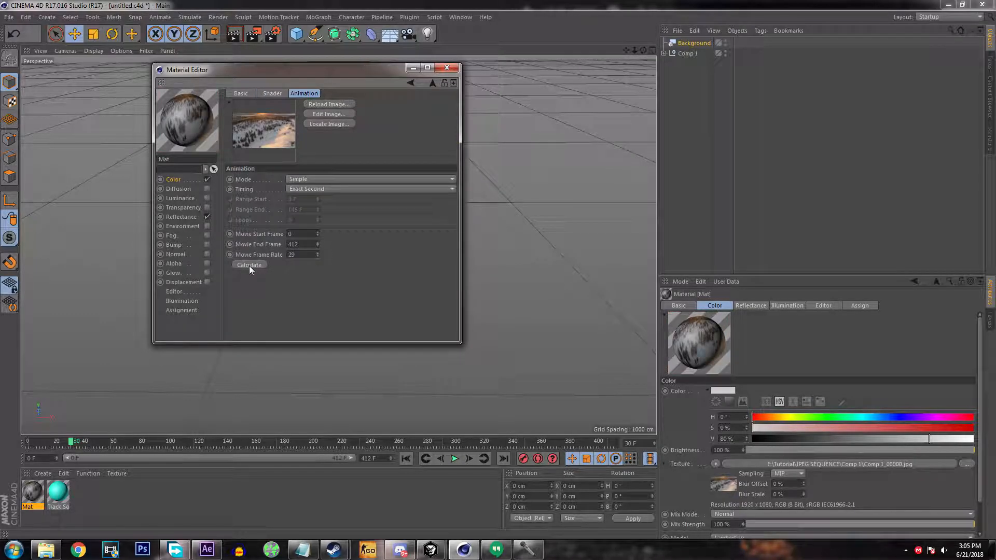
pyautogui.click(174, 292)
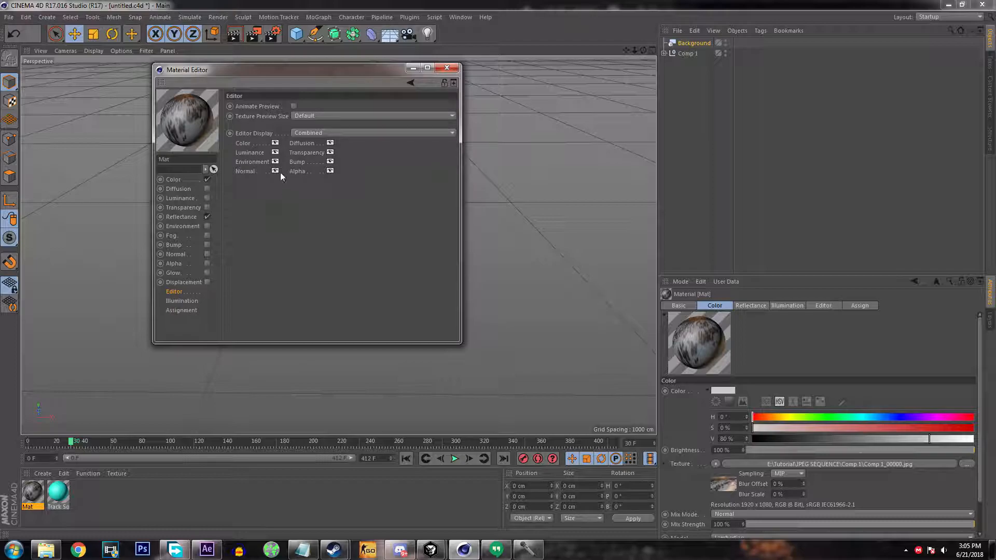
pyautogui.click(294, 107)
pyautogui.click(447, 69)
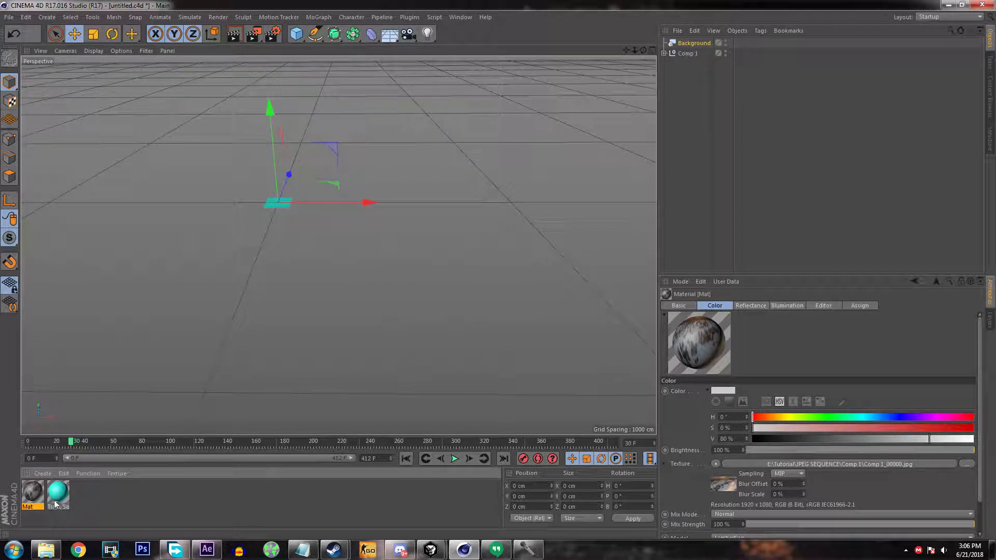
# Apply the footage material Mat to the Background object and scrub to frame 81 to check the playback
pyautogui.moveTo(28, 496); pyautogui.dragTo(679, 43)
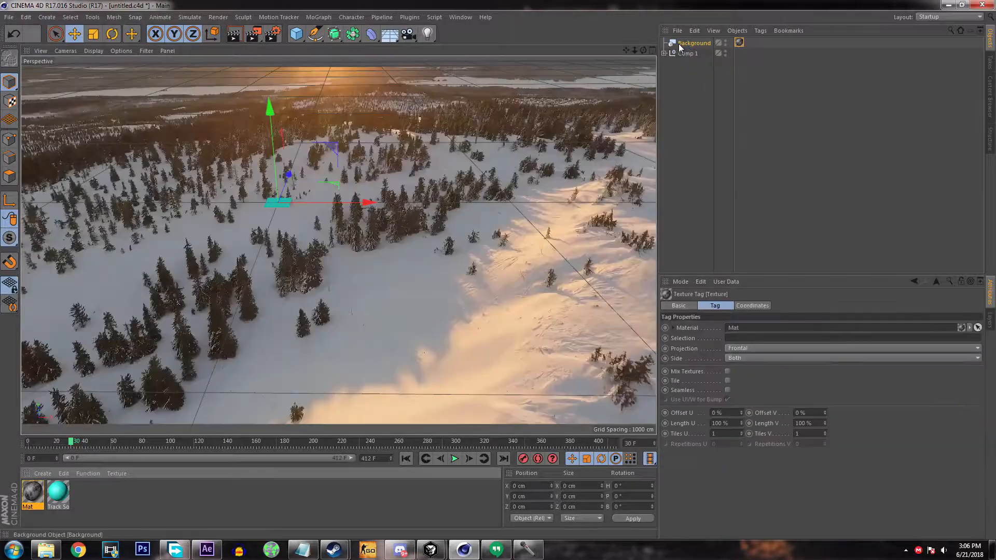
pyautogui.moveTo(71, 444); pyautogui.dragTo(144, 444)
# Switch to the open C4D PART scene and copy all its objects, including the text, softboxes and sky
pyautogui.click(461, 16)
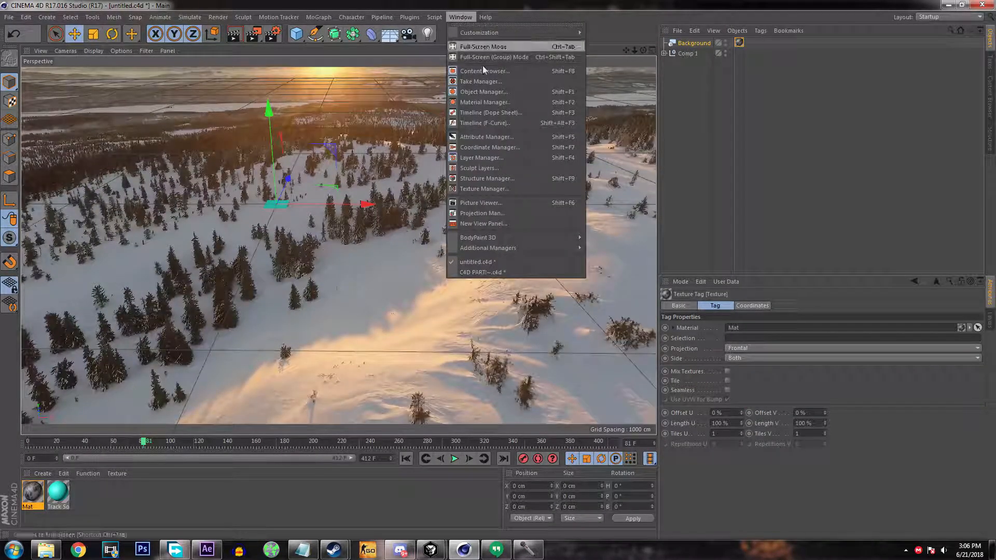
pyautogui.click(464, 272)
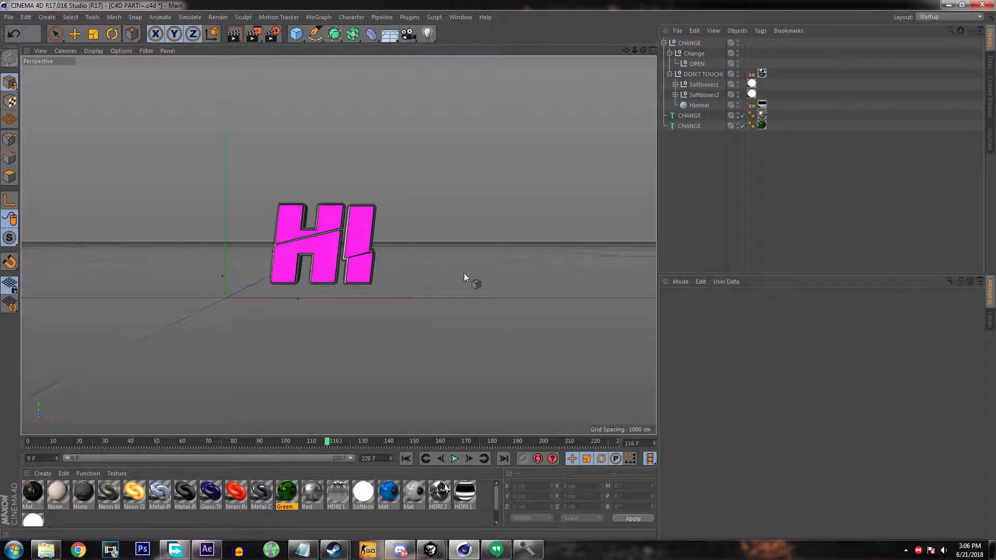
pyautogui.moveTo(697, 169); pyautogui.dragTo(690, 10)
pyautogui.moveTo(679, 188); pyautogui.dragTo(673, 9)
pyautogui.moveTo(685, 176); pyautogui.dragTo(670, 31)
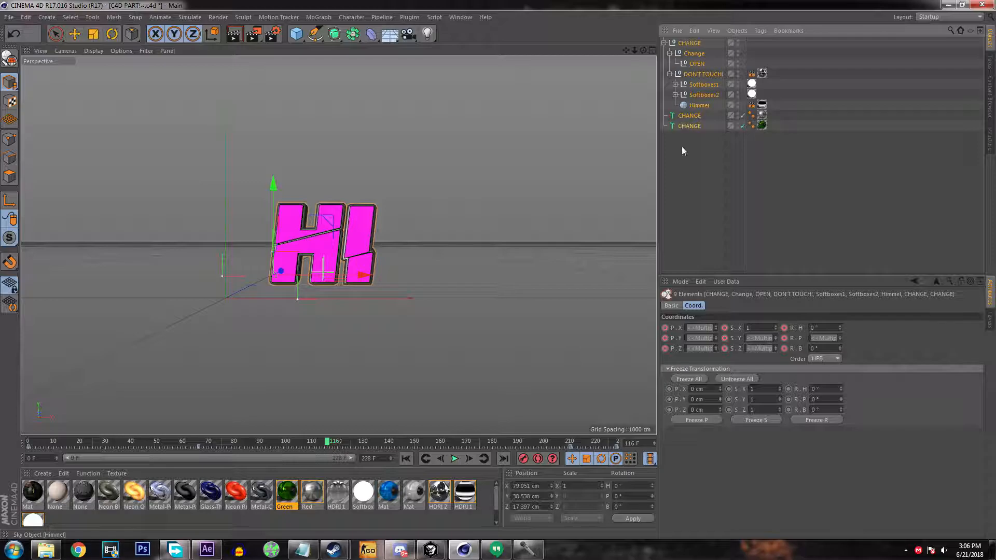
# Paste the copied text and lighting objects into untitled.c4d, answer the texture path prompt and clear the selection
pyautogui.click(459, 17)
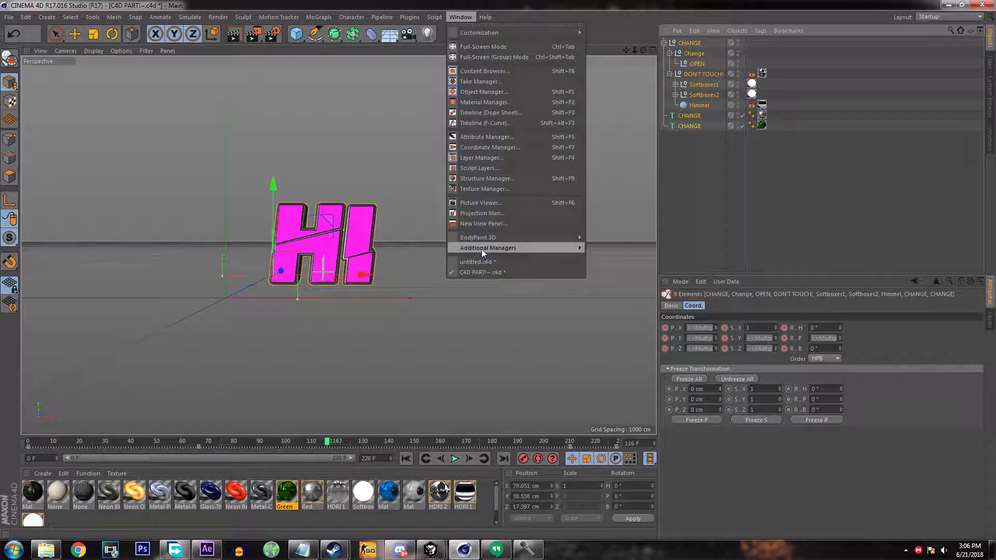
pyautogui.click(478, 263)
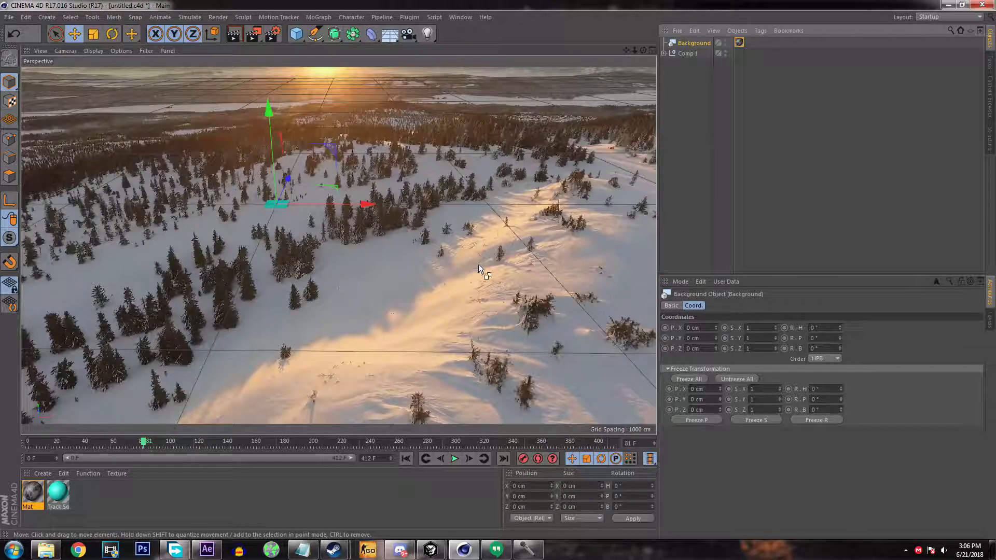
pyautogui.hotkey('ctrl', 'v')
pyautogui.click(537, 319)
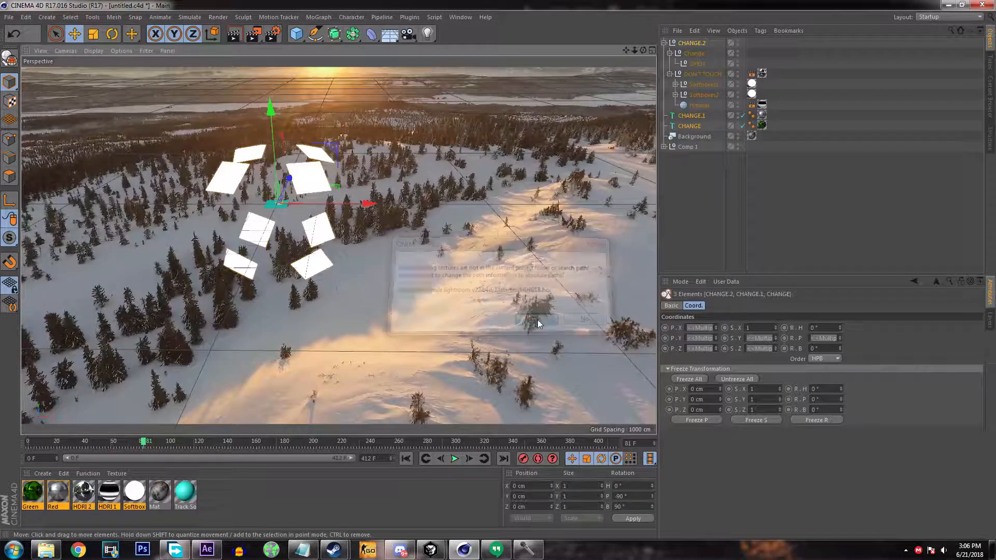
pyautogui.click(683, 208)
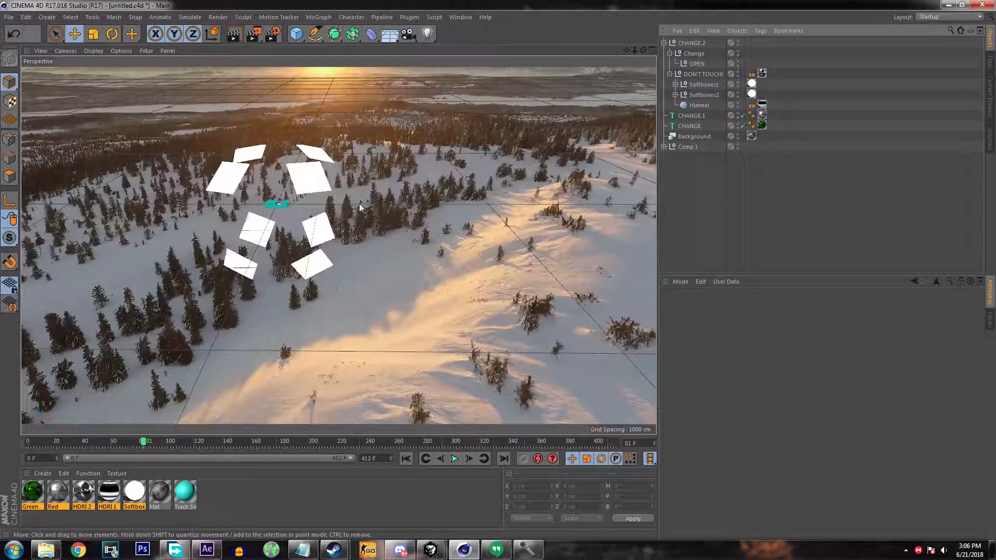
# Add Compositing tags with Seen by Camera turned off to Softboxes1, Softboxes2 and Track Solid 1
pyautogui.click(698, 85)
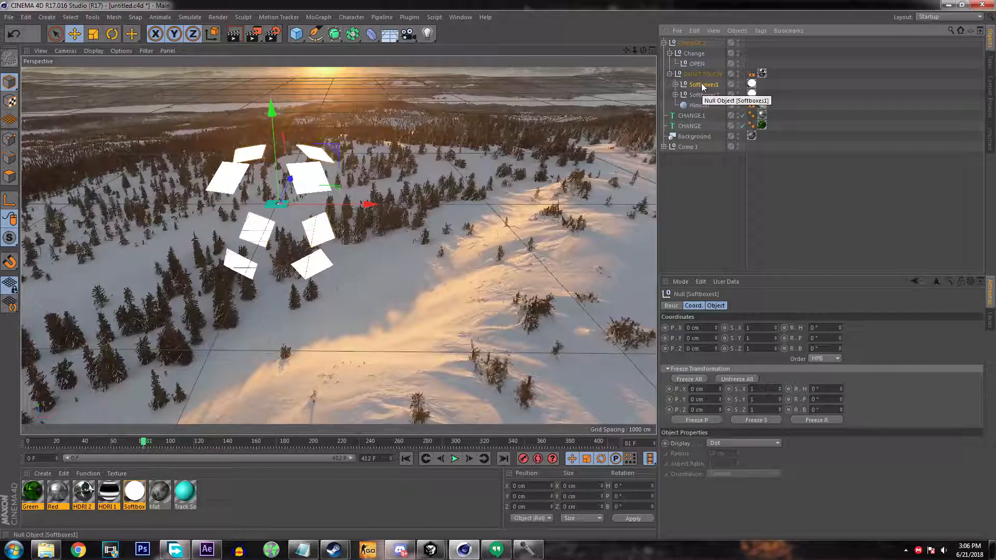
pyautogui.rightClick(703, 87)
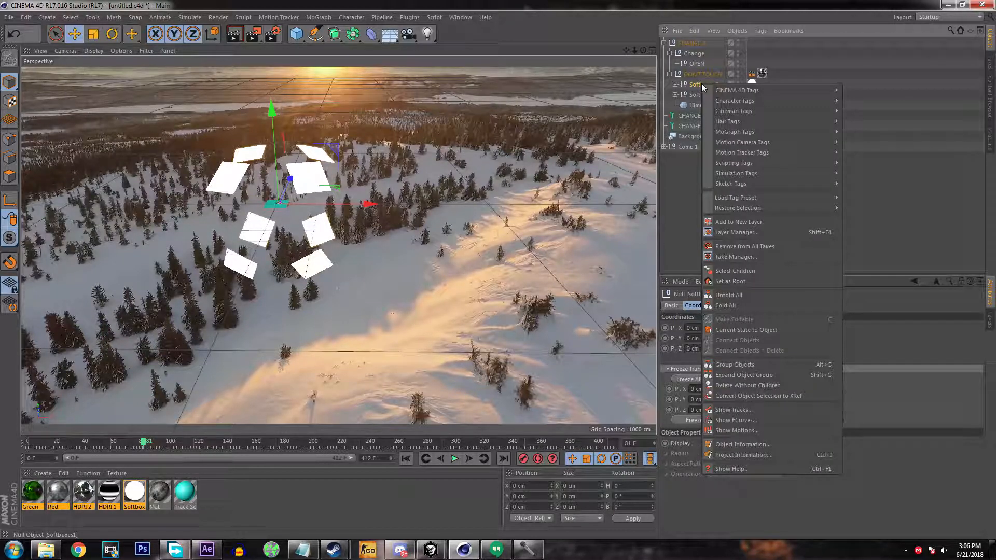
pyautogui.moveTo(737, 93)
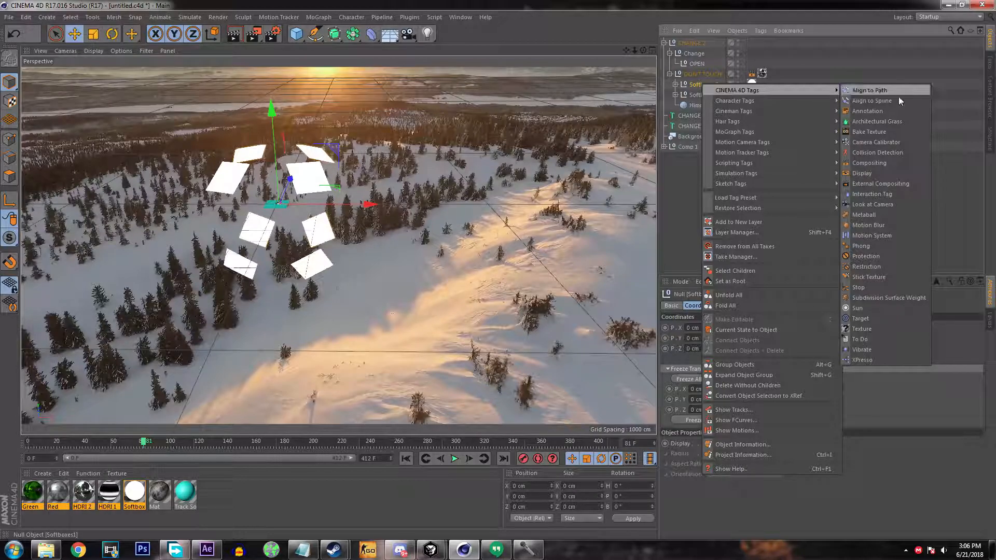
pyautogui.click(875, 165)
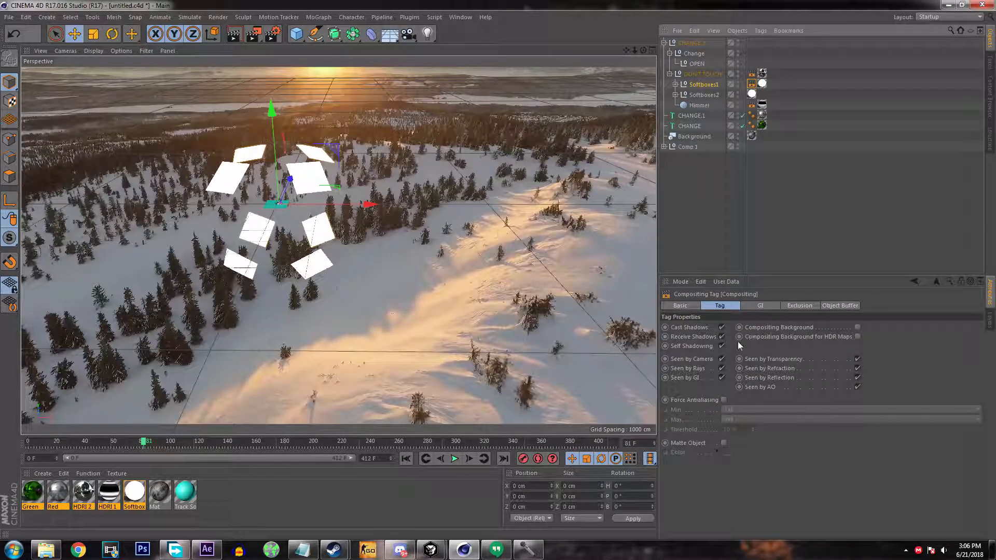
pyautogui.click(722, 359)
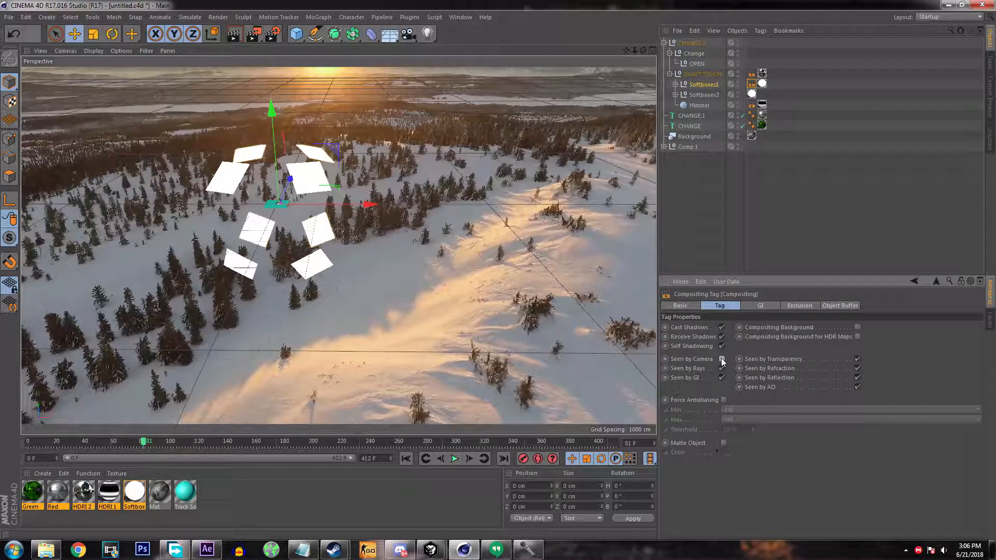
pyautogui.click(688, 146)
pyautogui.click(665, 146)
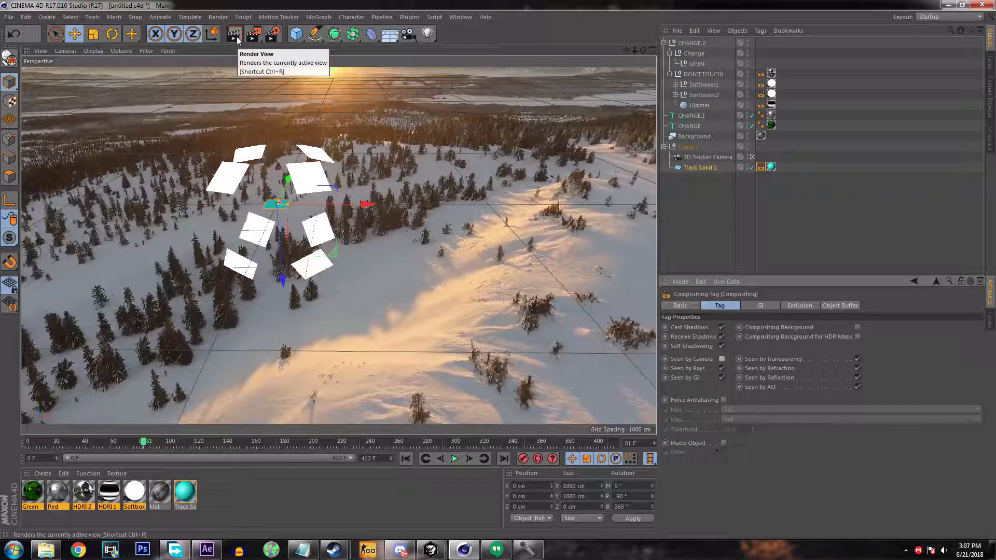
# Render the active view to check how the 3D text sits in the footage
pyautogui.click(237, 36)
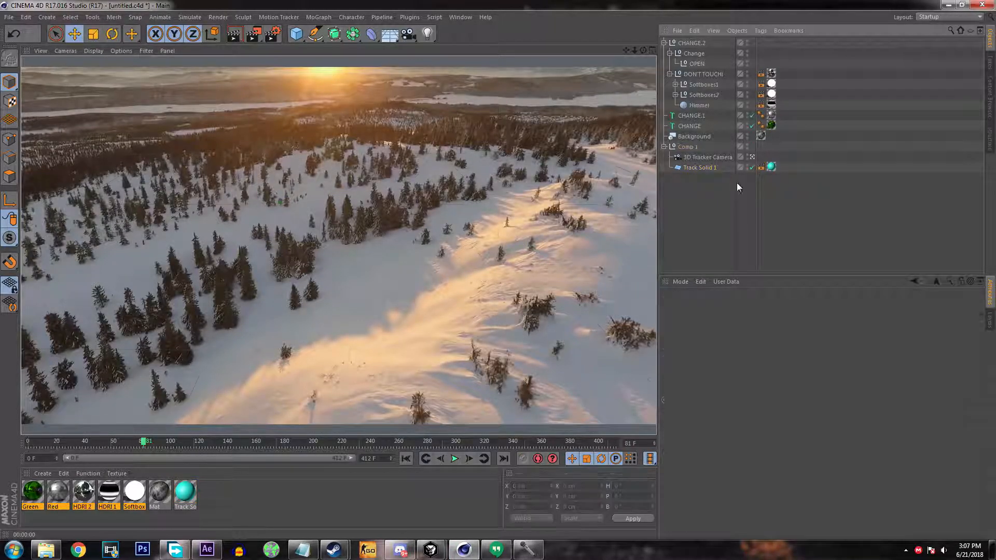
pyautogui.click(233, 36)
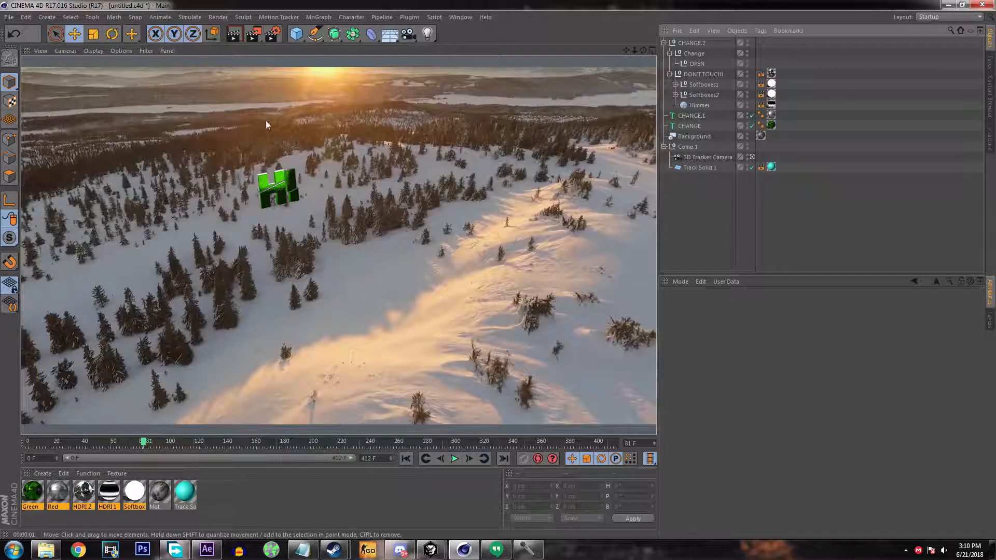
# Add the Global Illumination effect to the render settings
pyautogui.click(274, 34)
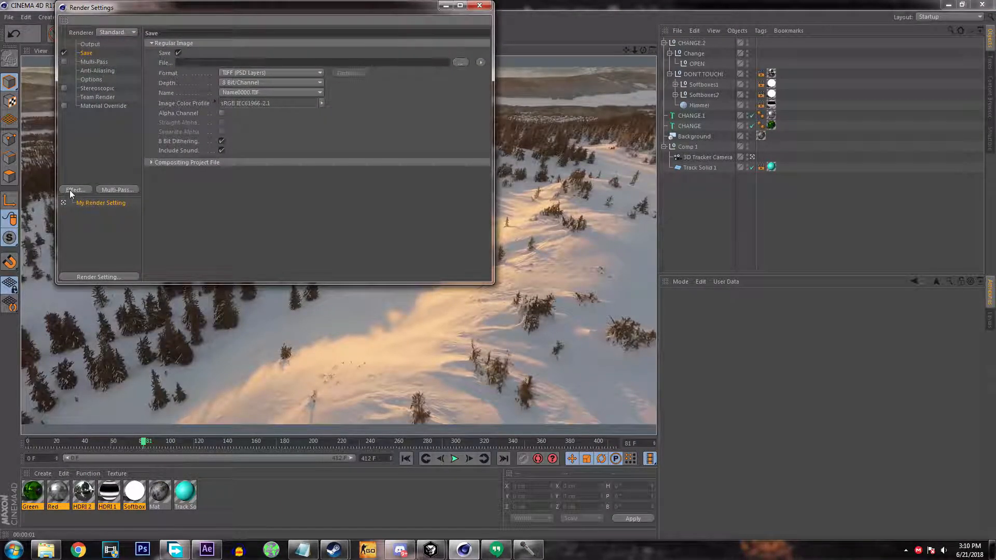
pyautogui.click(70, 190)
pyautogui.click(139, 330)
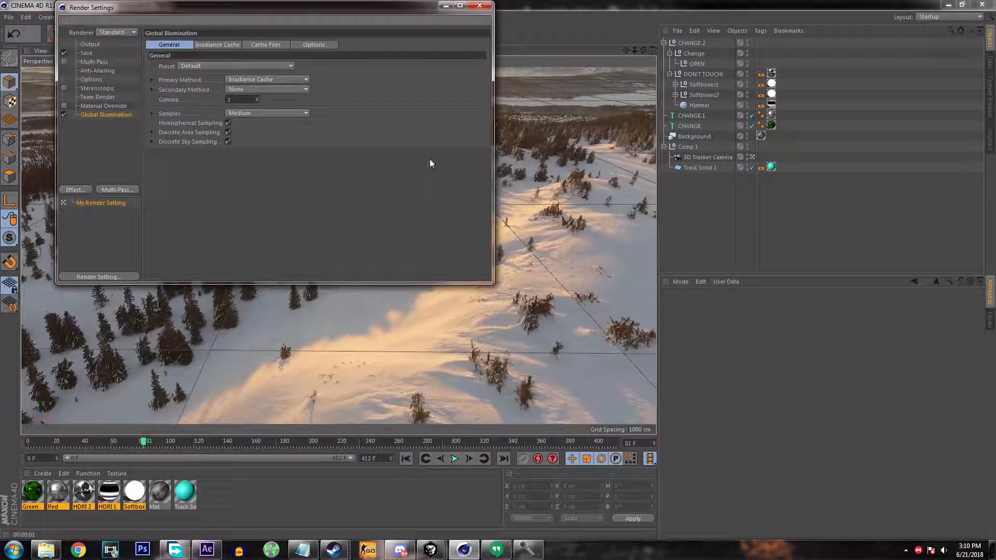
pyautogui.click(480, 6)
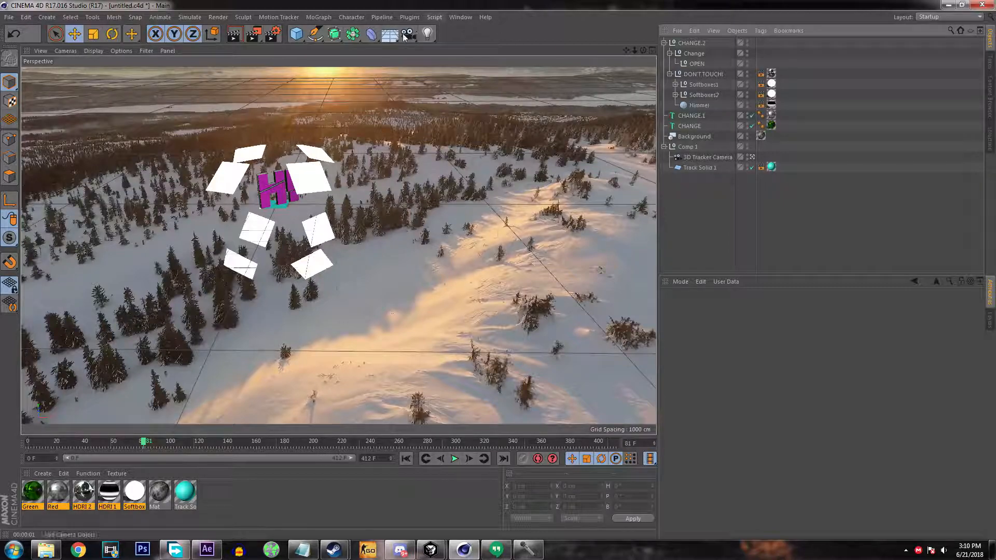
# Add a Floor about 7020 by 15980 cm under the text and give it a Compositing tag with Compositing Background enabled
pyautogui.moveTo(389, 34); pyautogui.dragTo(435, 43)
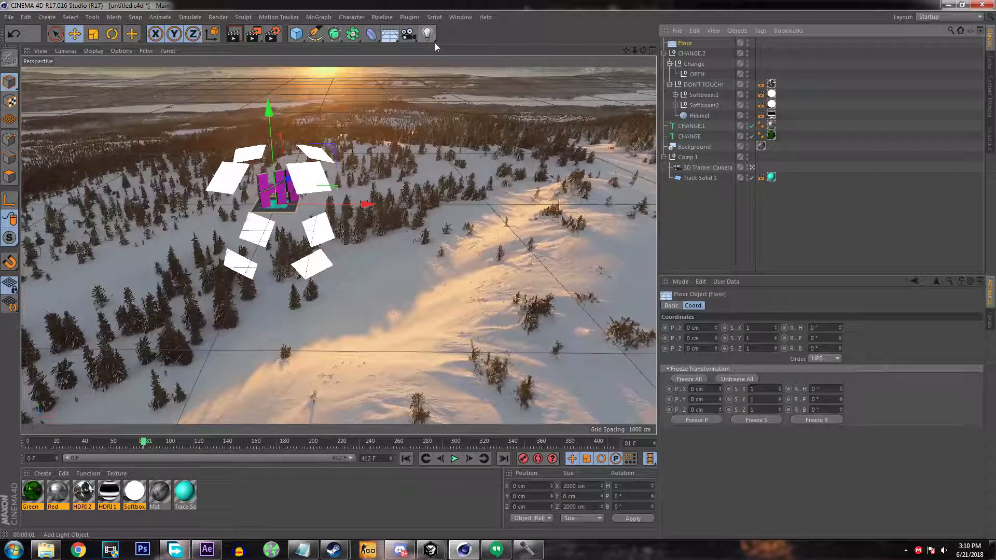
pyautogui.rightClick(685, 42)
pyautogui.moveTo(704, 46)
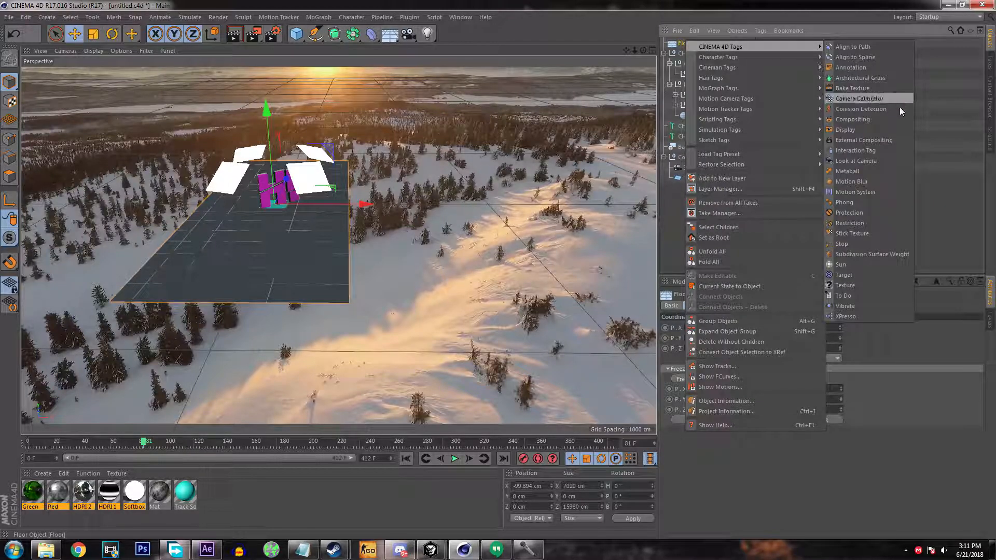
pyautogui.click(855, 119)
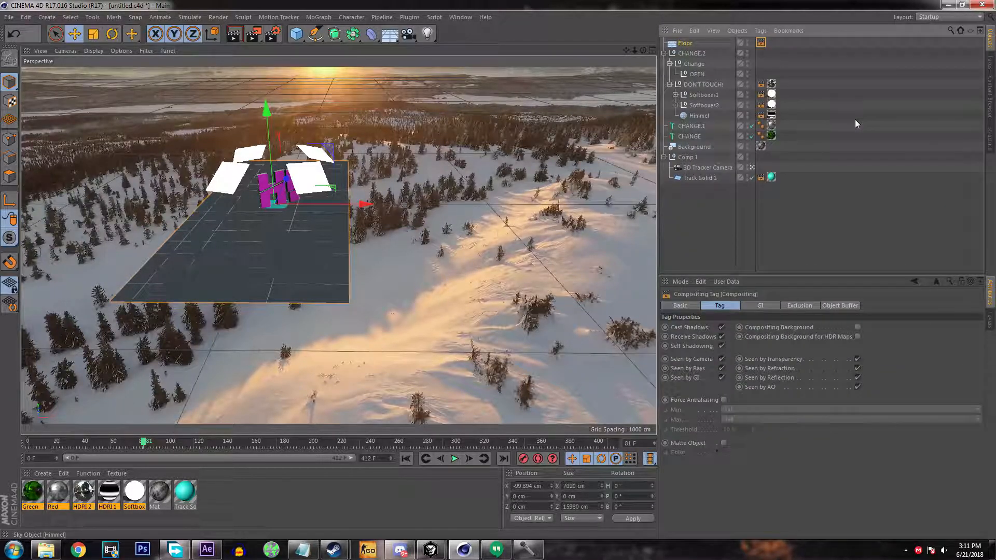
pyautogui.click(857, 327)
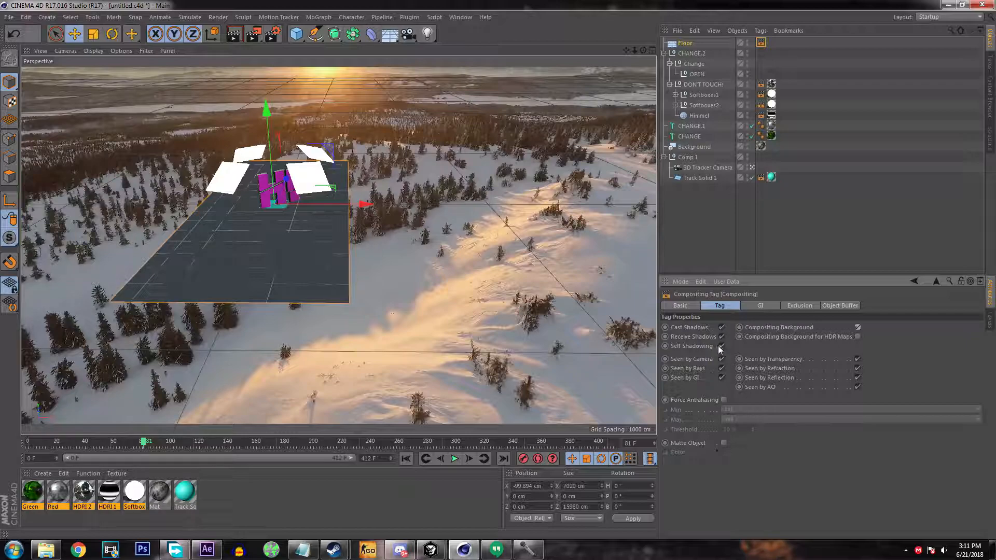
# Apply the footage material Mat to the Floor and set its texture projection to Frontal
pyautogui.click(71, 505)
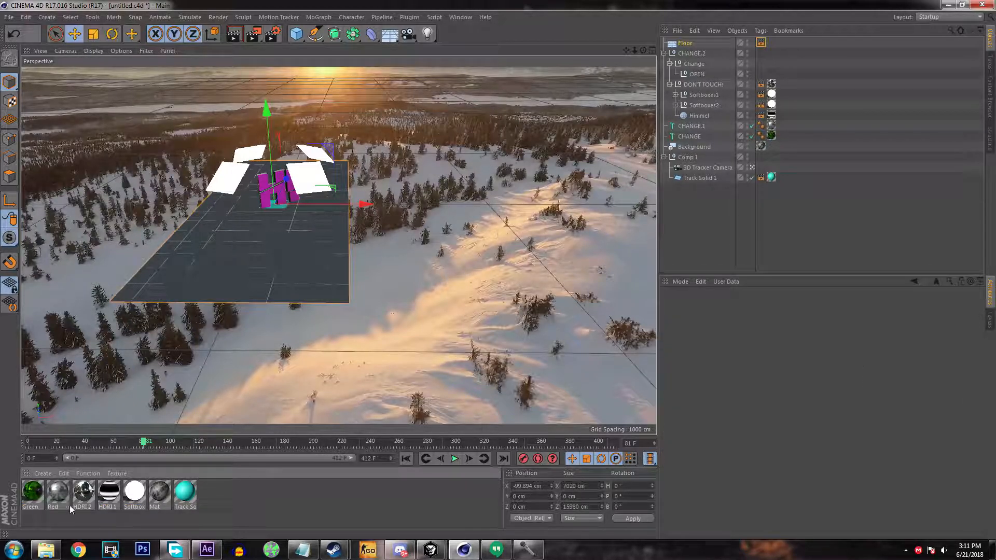
pyautogui.moveTo(157, 495); pyautogui.dragTo(685, 44)
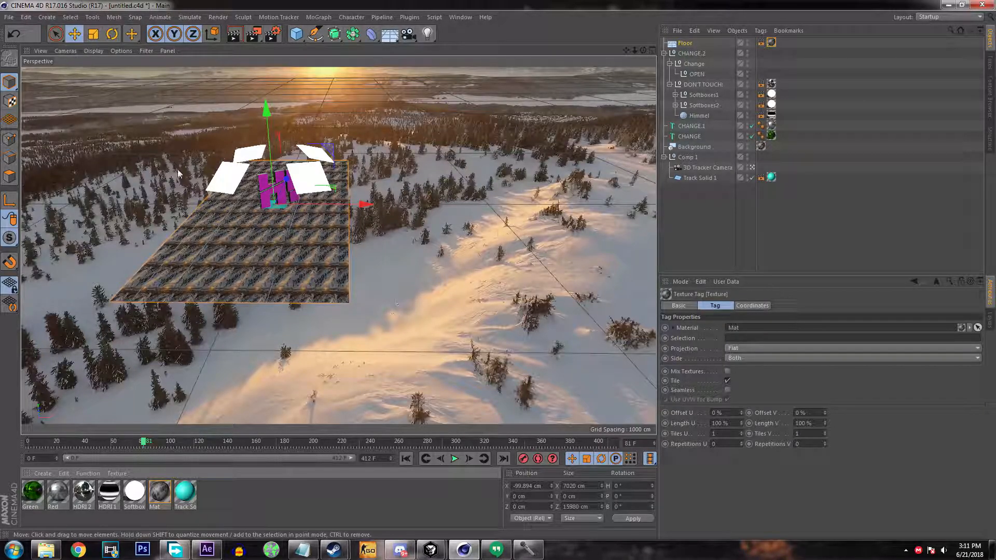
pyautogui.click(733, 348)
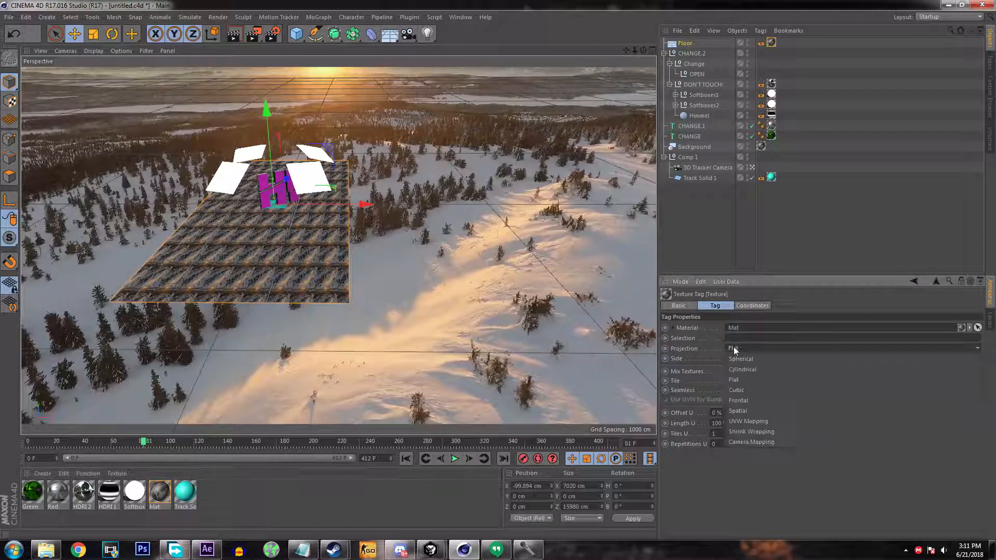
pyautogui.click(739, 402)
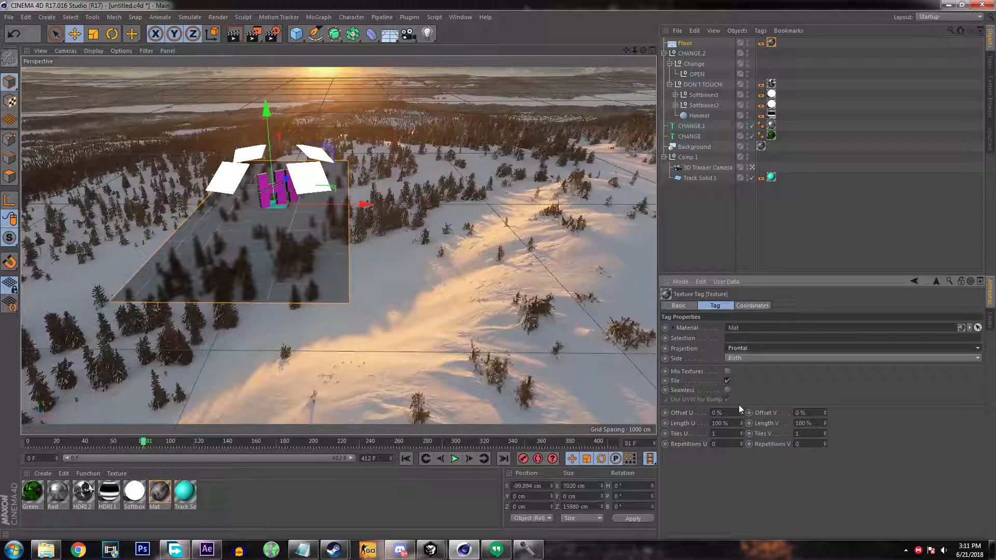
# Review the Floor's basic properties and its texture tag, and render the active view to check how the text sits on the floor
pyautogui.click(695, 226)
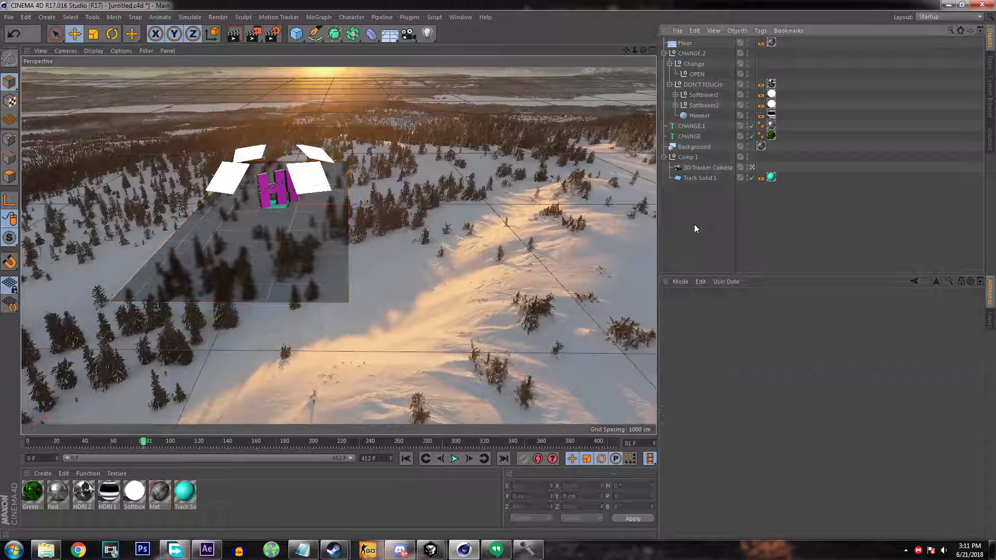
pyautogui.click(685, 44)
pyautogui.click(680, 307)
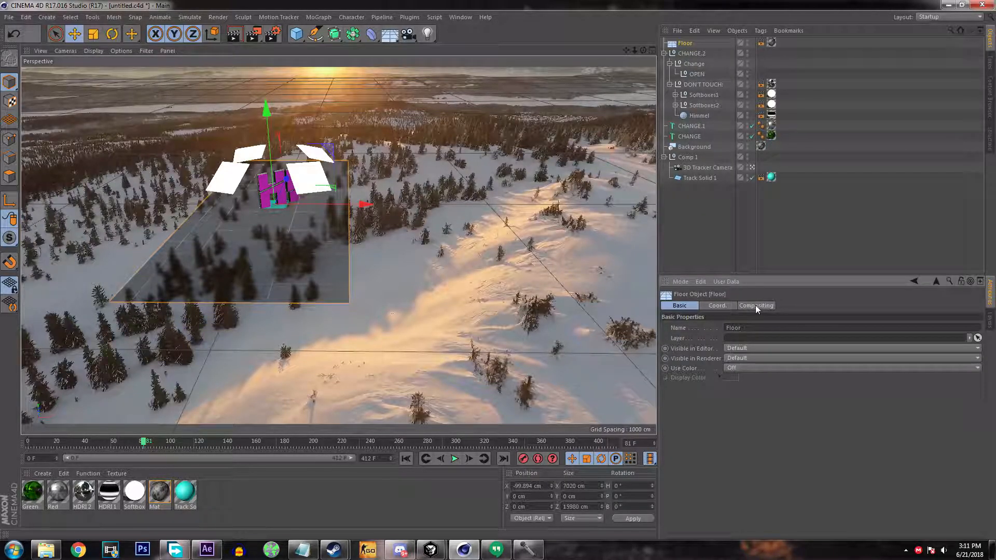
pyautogui.click(772, 43)
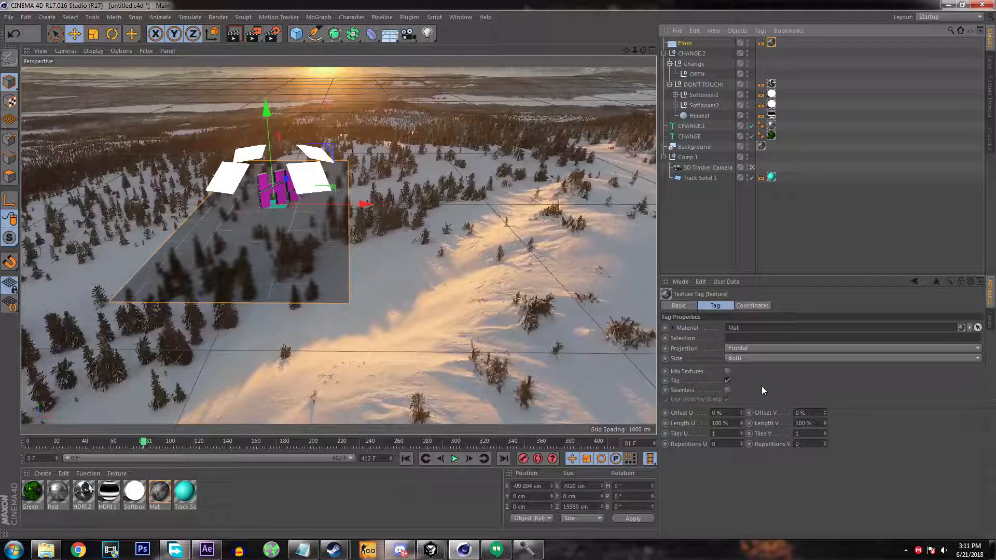
pyautogui.click(234, 34)
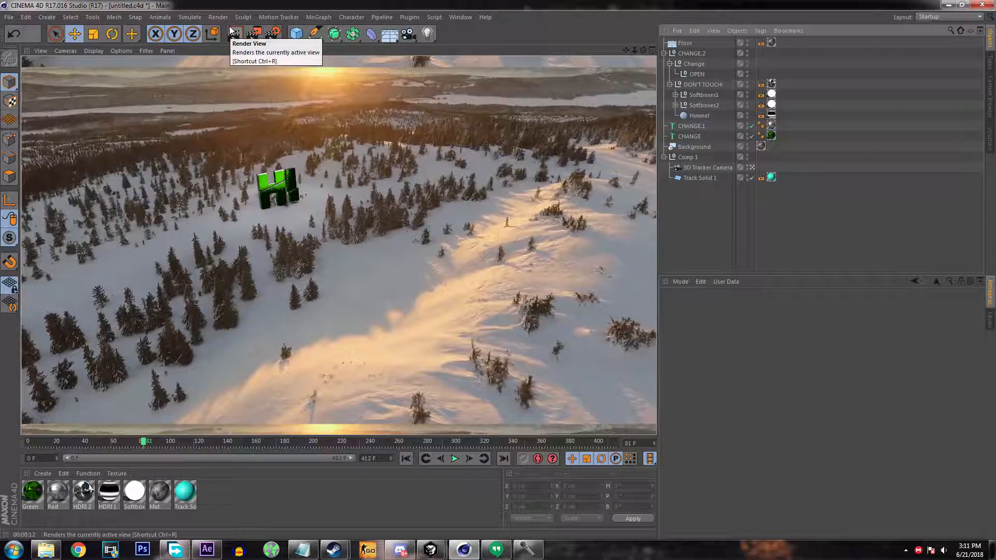
# Lower the Floor to about -239 cm in Y beneath the text and render the active view to check the shadow
pyautogui.click(696, 126)
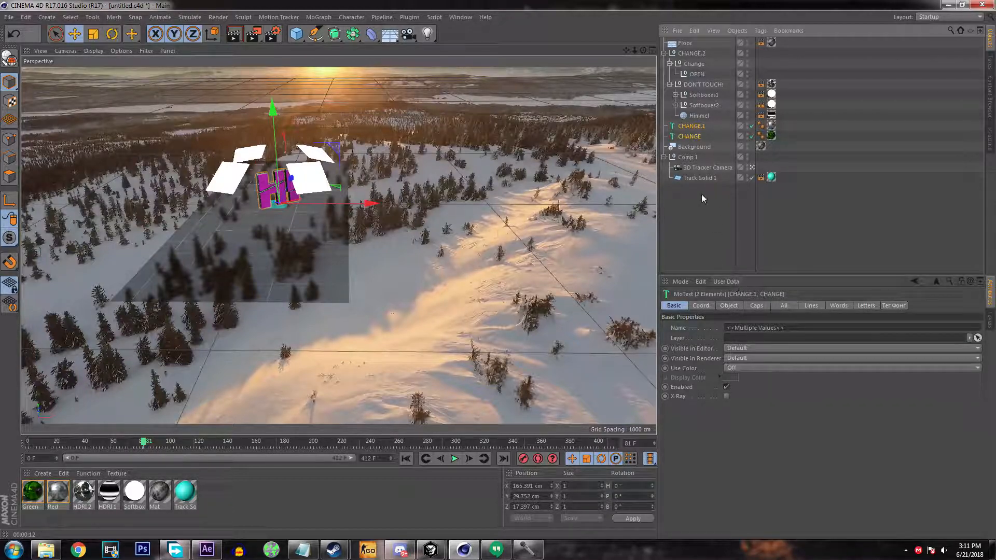
pyautogui.click(268, 216)
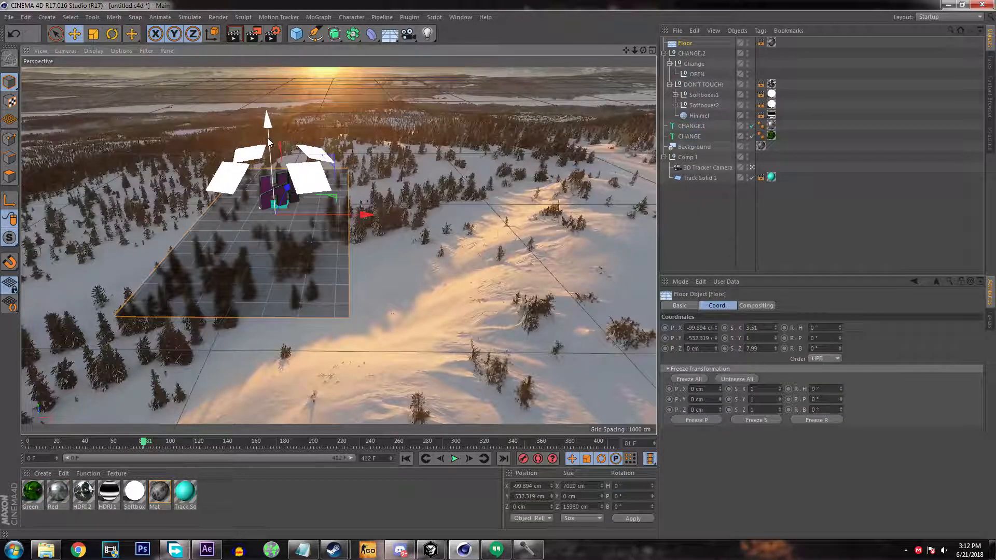
pyautogui.click(235, 36)
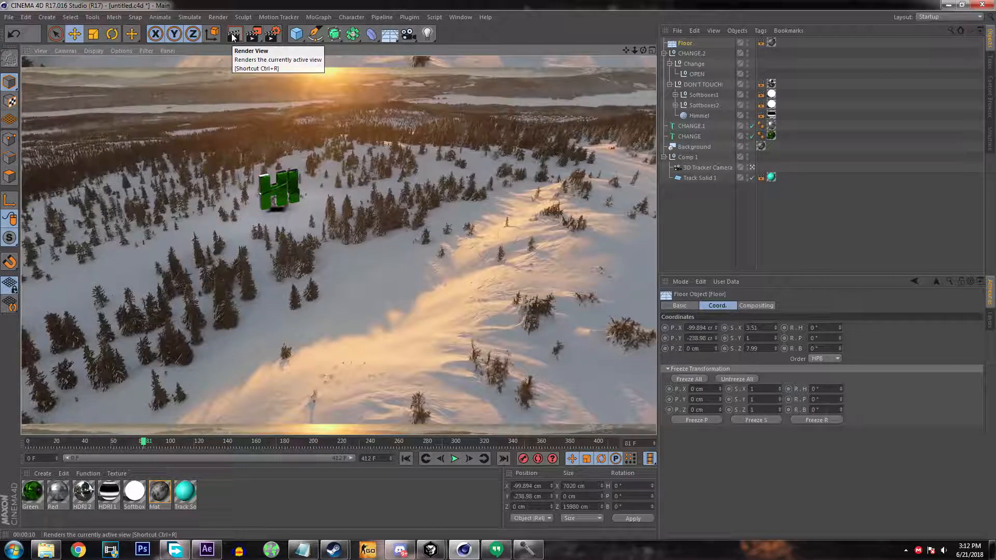
# Scrub through the animation, stop at frame 132, and show the Output options in the render settings
pyautogui.moveTo(153, 443); pyautogui.dragTo(600, 458)
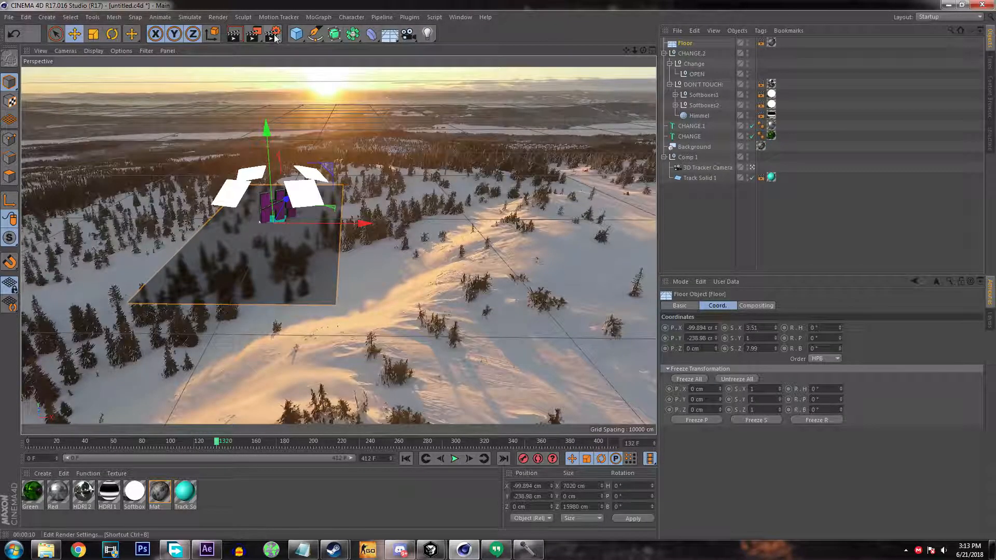
pyautogui.click(273, 34)
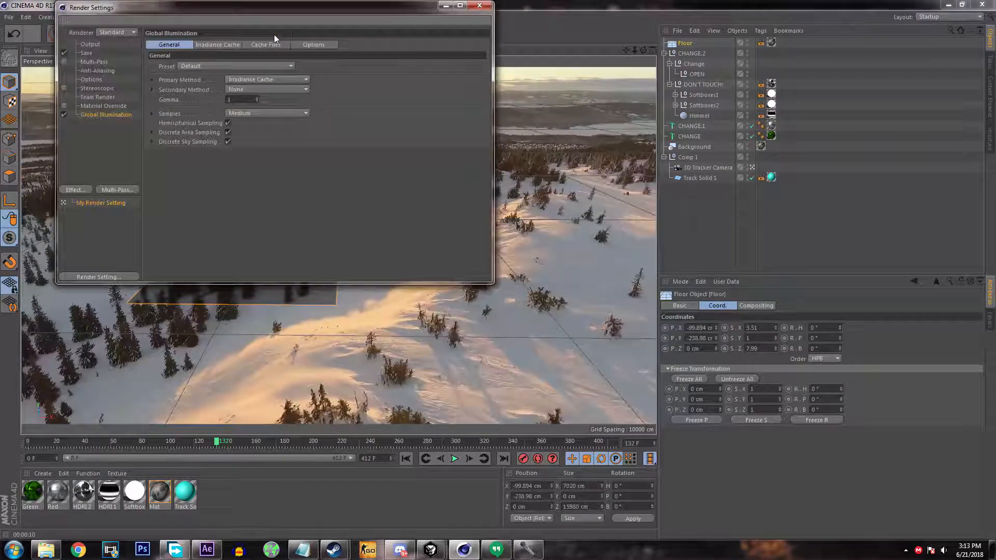
pyautogui.click(93, 44)
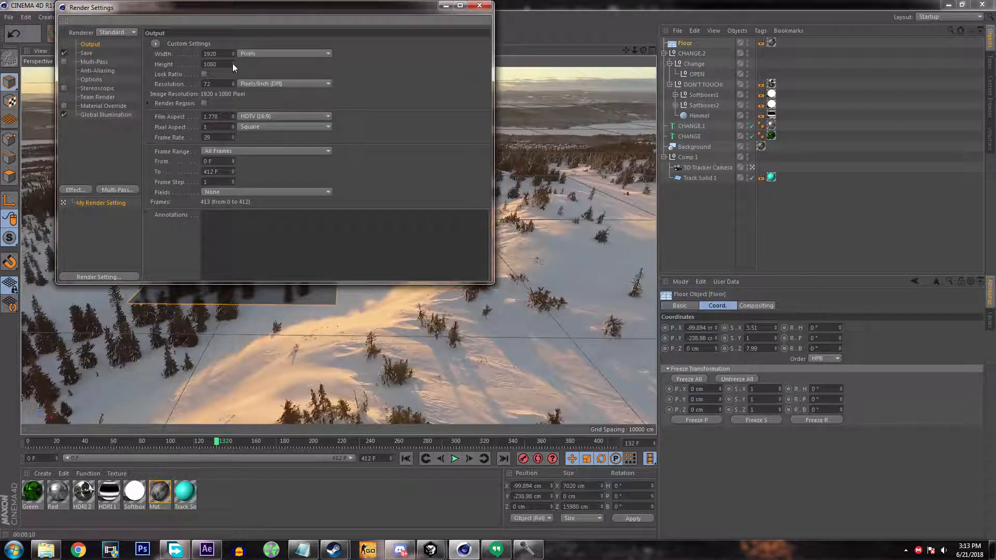